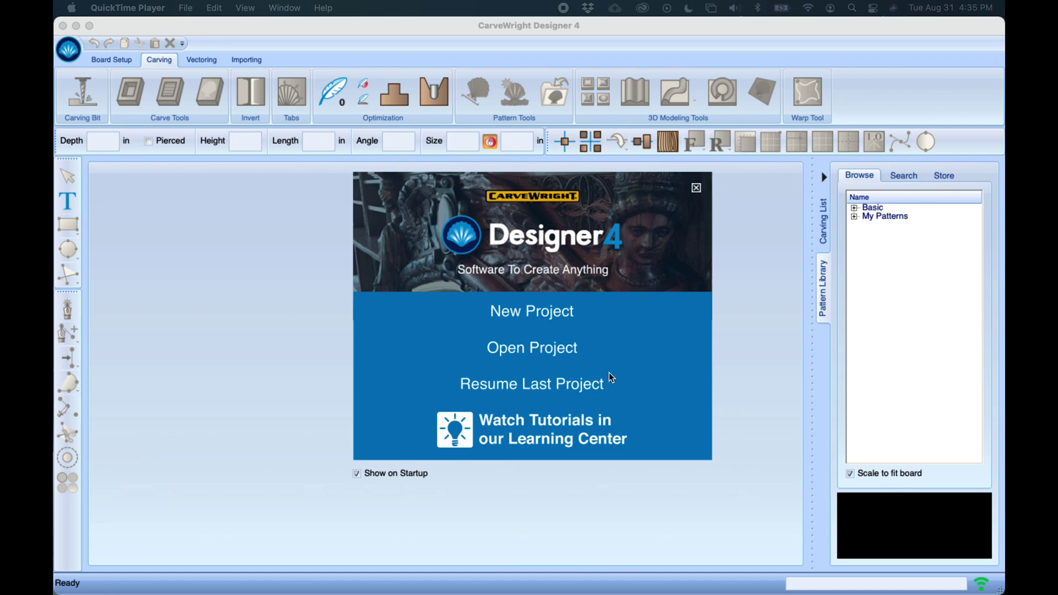
# Create a new board project with length 12 in, width 5.5 in and thickness 0.75 in
pyautogui.click(532, 310)
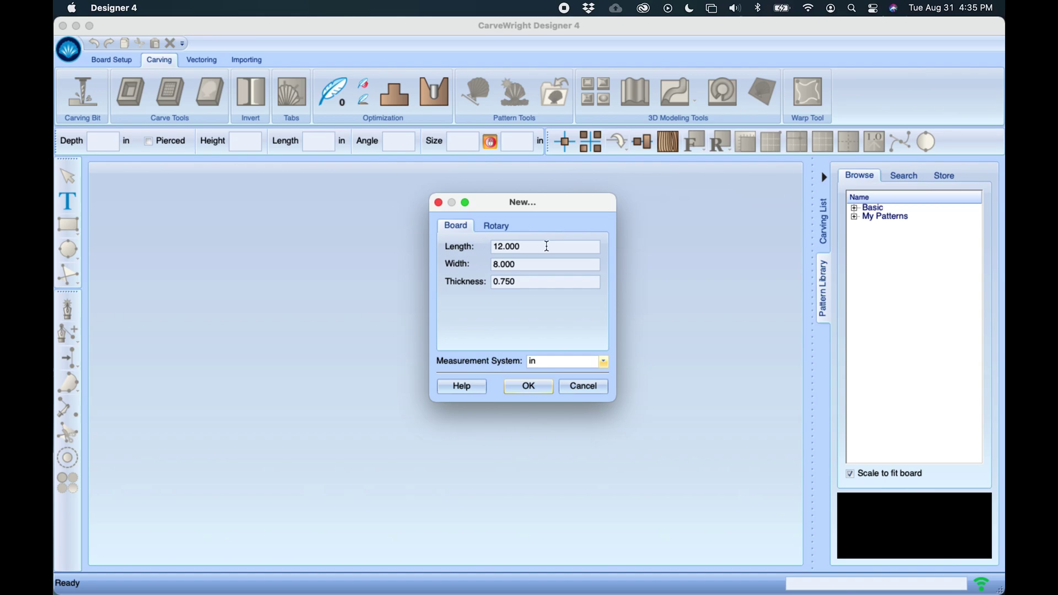
pyautogui.moveTo(547, 247); pyautogui.dragTo(428, 253)
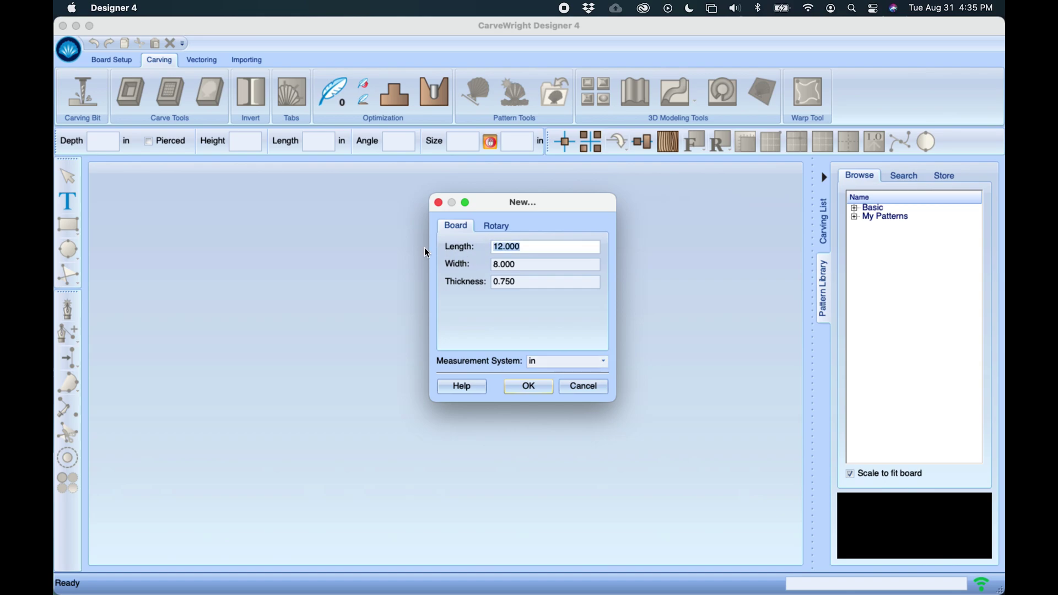
pyautogui.doubleClick(550, 267)
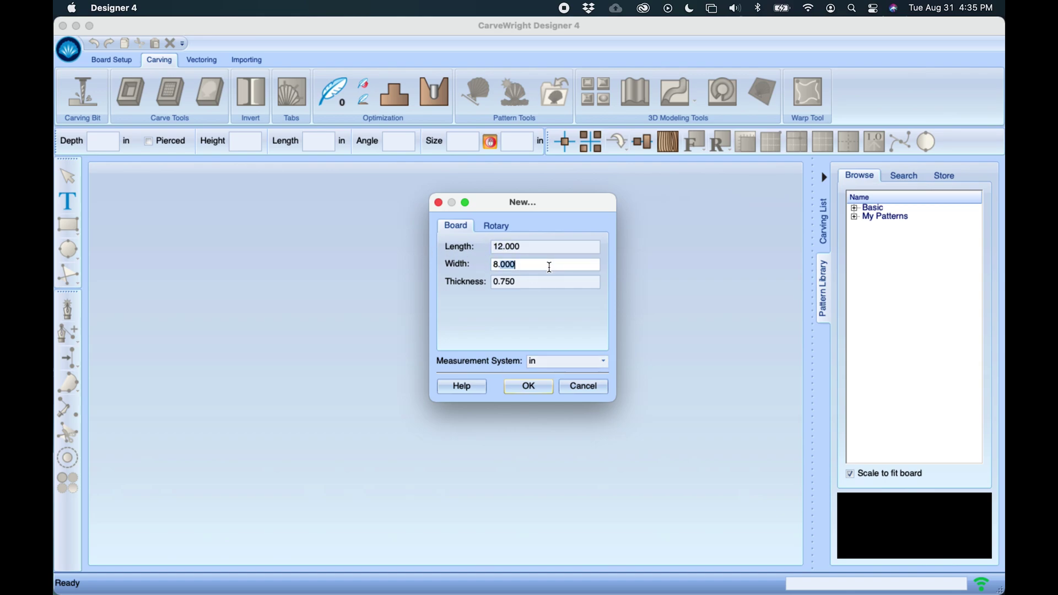
pyautogui.tripleClick(547, 268)
pyautogui.write('5.5')
pyautogui.click(541, 284)
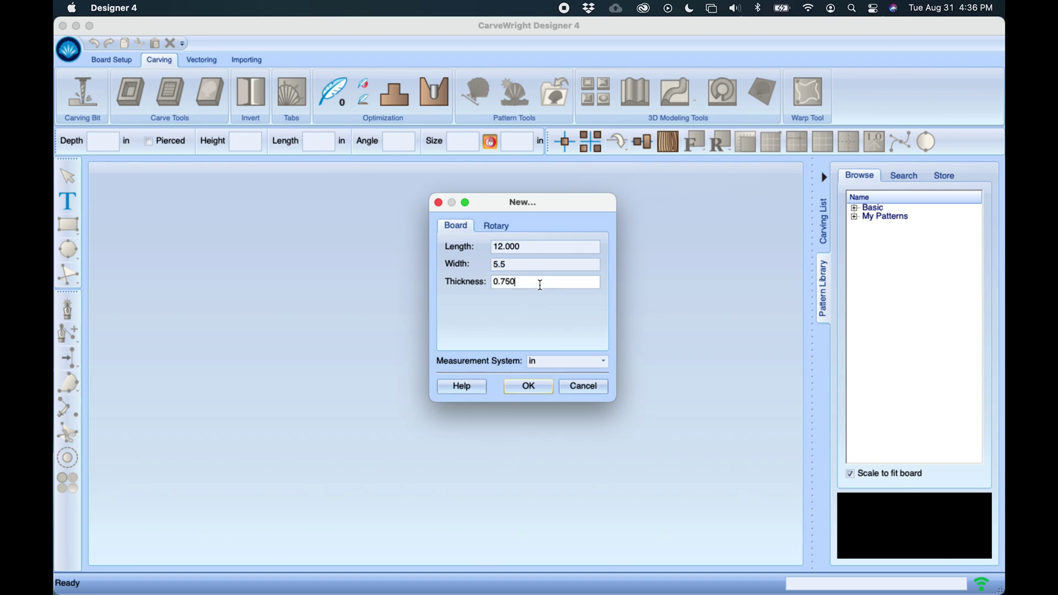
pyautogui.click(541, 245)
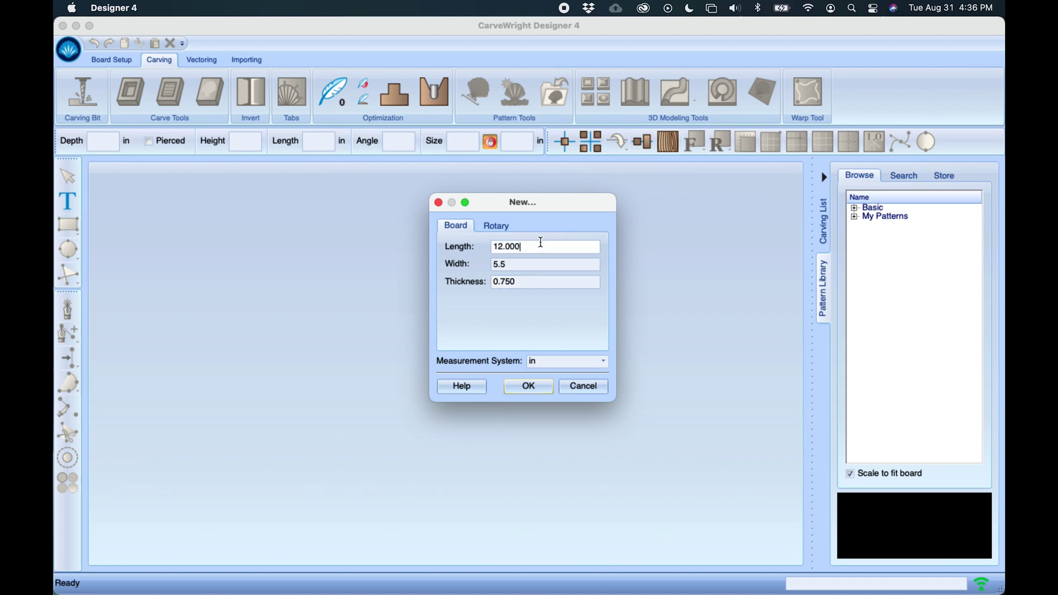
pyautogui.click(534, 387)
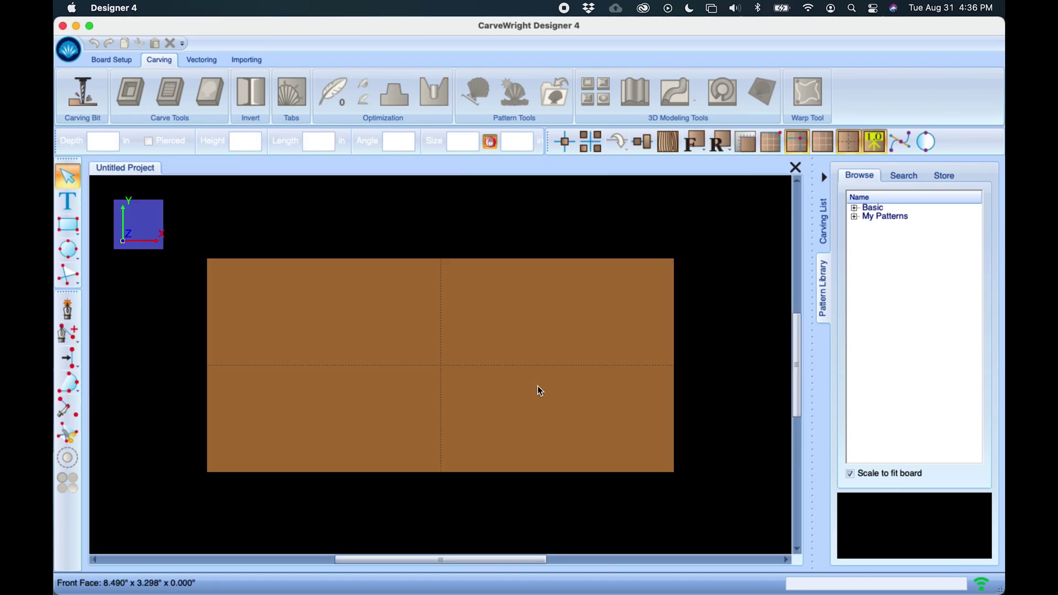
pyautogui.moveTo(481, 378); pyautogui.dragTo(595, 340, button='middle')
pyautogui.moveTo(595, 340); pyautogui.dragTo(533, 362, button='right')
pyautogui.moveTo(532, 362)
pyautogui.mouseDown(button='middle')
pyautogui.moveTo(465, 375)
pyautogui.moveTo(517, 361)
pyautogui.mouseUp(button='middle')
pyautogui.scroll(1, 469, 360)
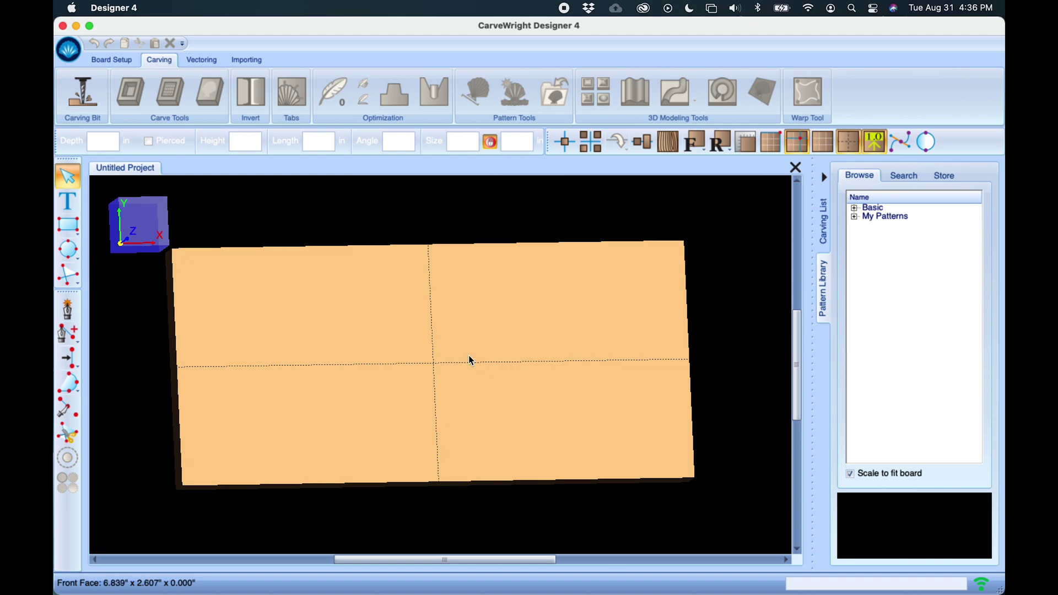
pyautogui.scroll(1, 272, 379)
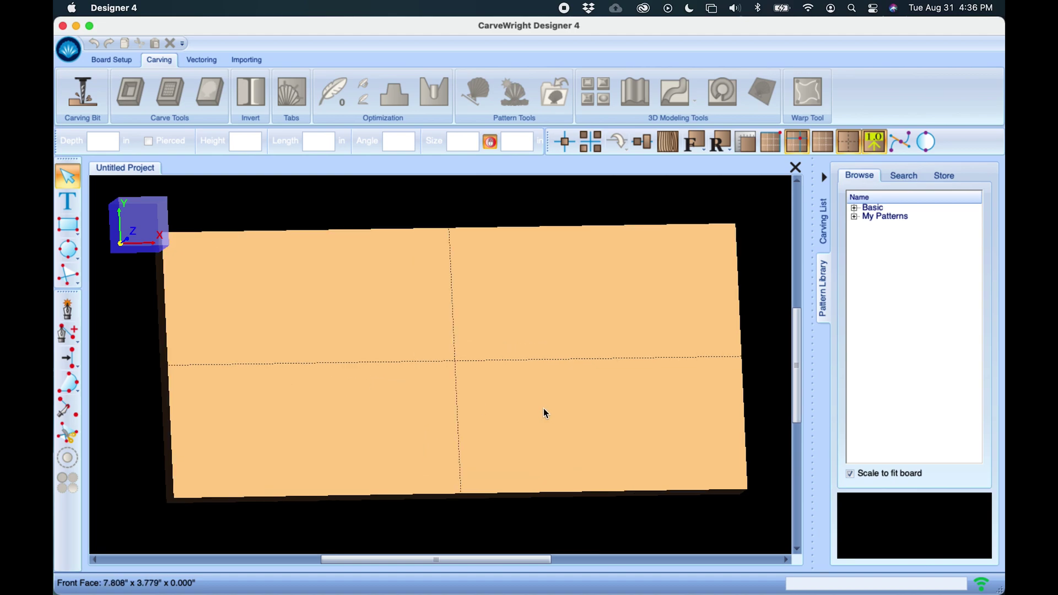
pyautogui.moveTo(646, 353); pyautogui.dragTo(628, 357, button='middle')
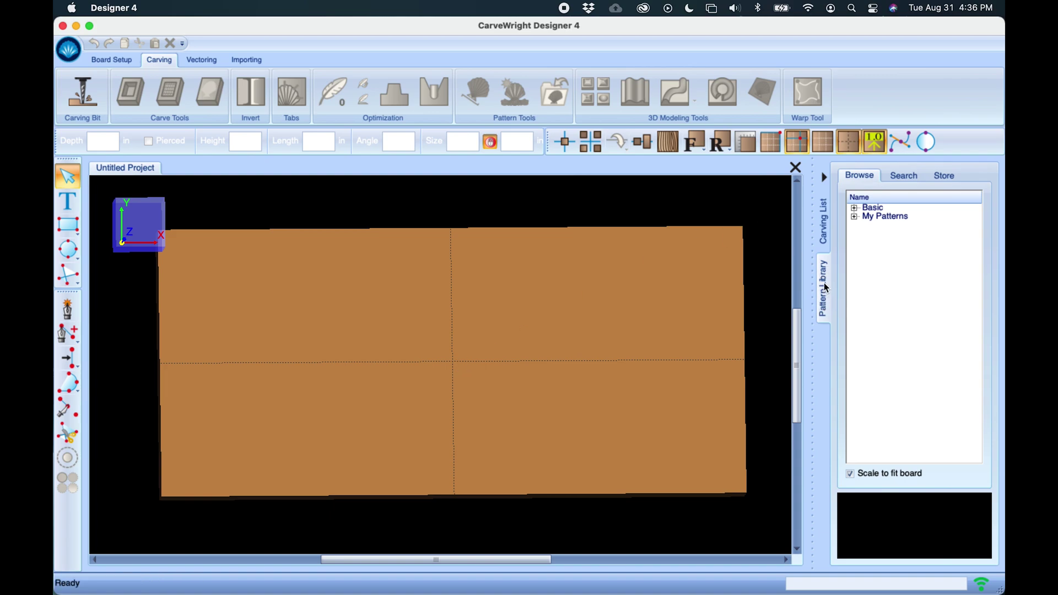
# Browse the pattern library's Basic and My Patterns collections, including the Filagrees category, for carving patterns
pyautogui.click(855, 209)
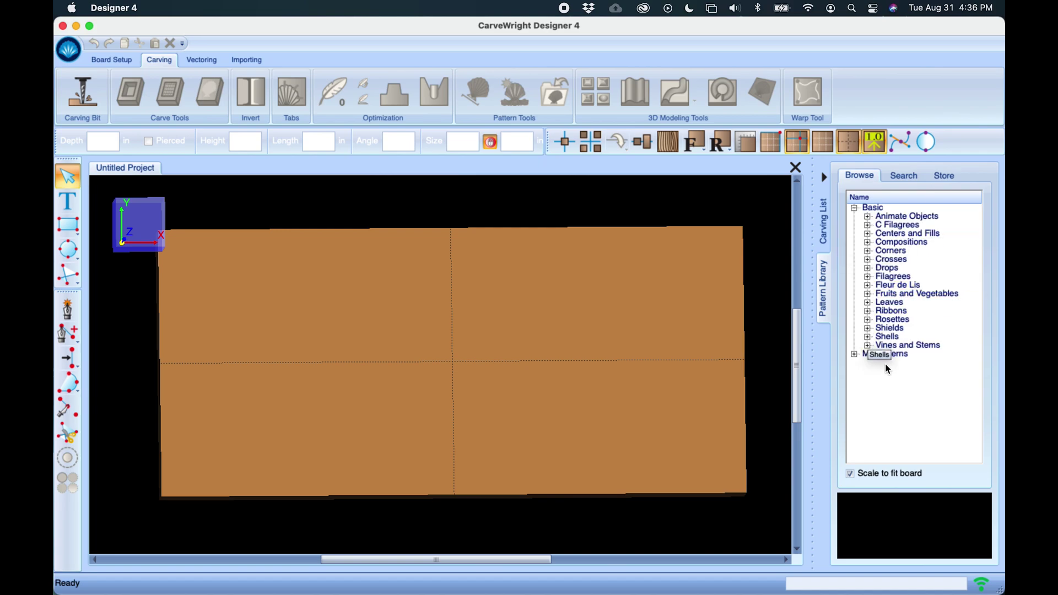
pyautogui.click(854, 354)
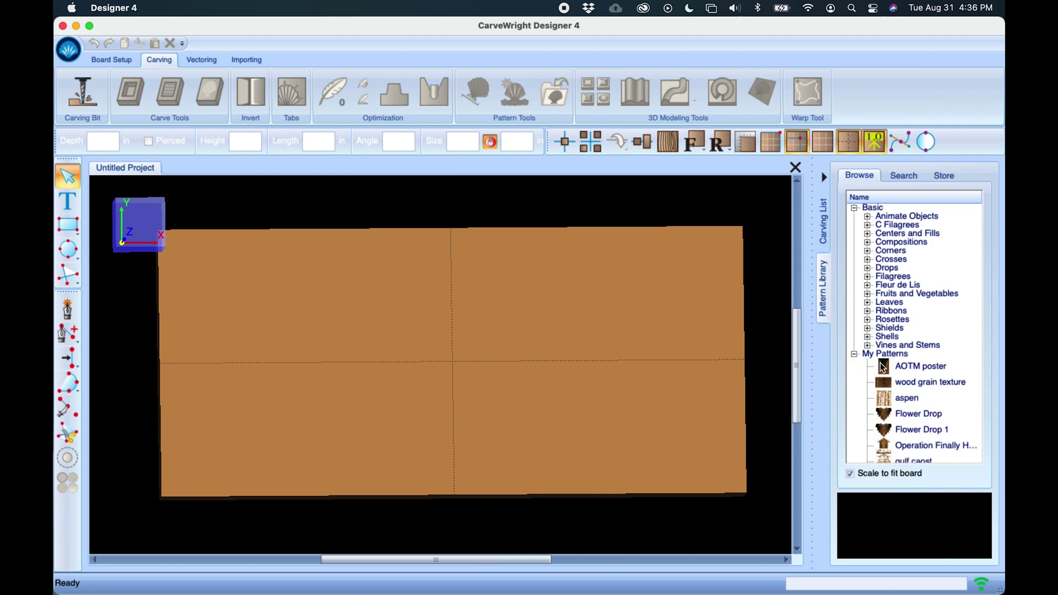
pyautogui.scroll(-5, 888, 383)
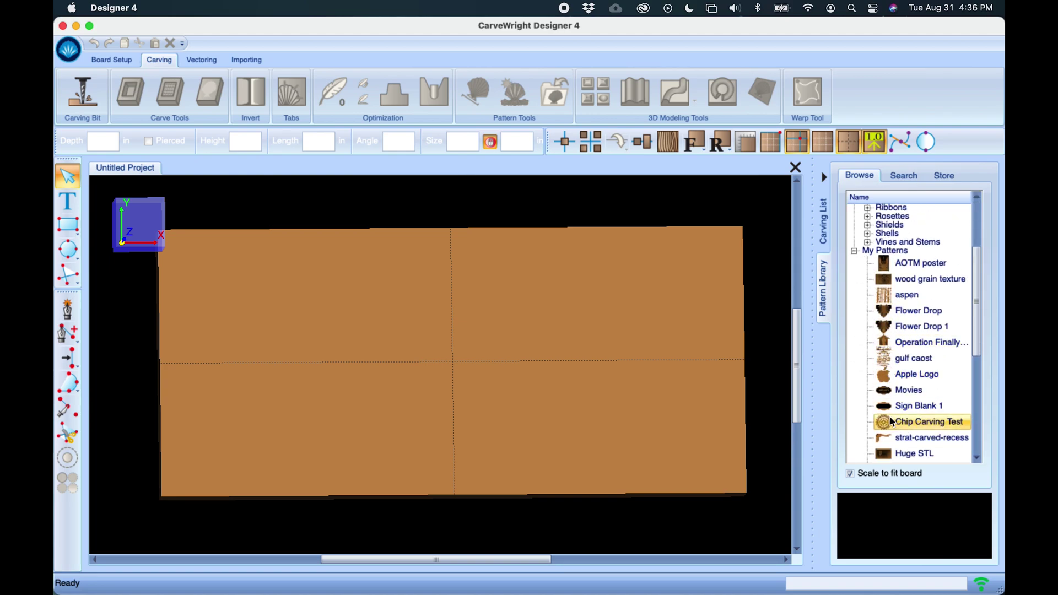
pyautogui.scroll(-3, 891, 418)
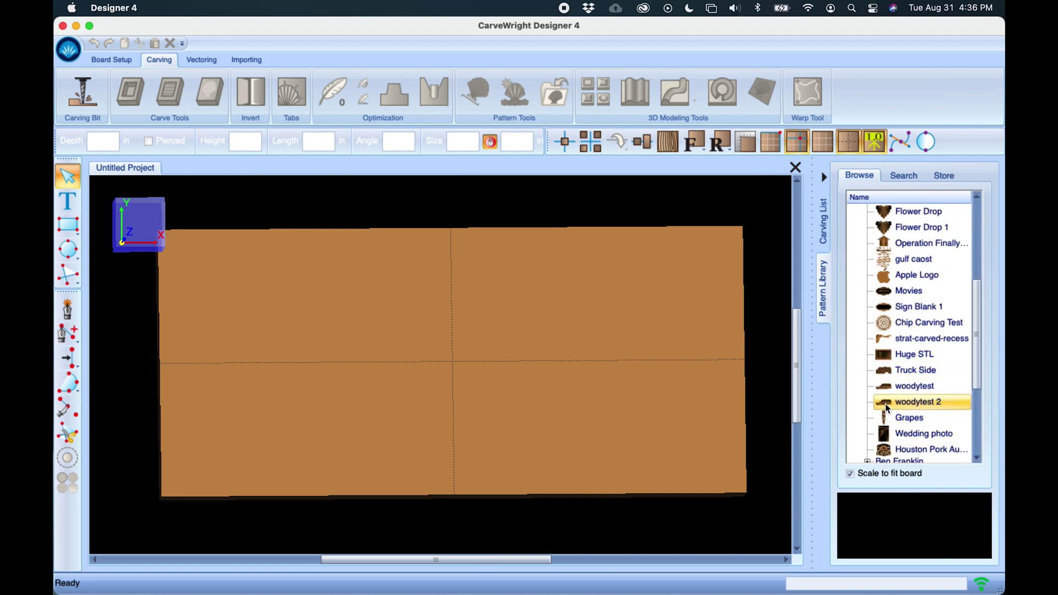
pyautogui.scroll(-5, 906, 386)
pyautogui.scroll(2, 910, 277)
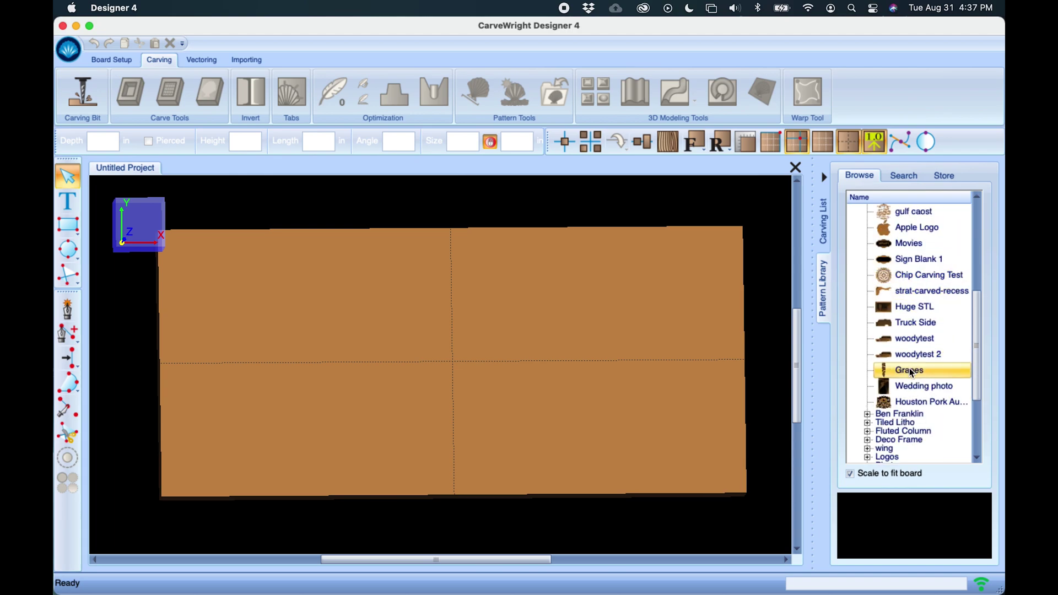
pyautogui.scroll(-2, 912, 371)
pyautogui.scroll(2, 909, 393)
pyautogui.scroll(-4, 906, 394)
pyautogui.scroll(-5, 904, 395)
pyautogui.scroll(10, 905, 396)
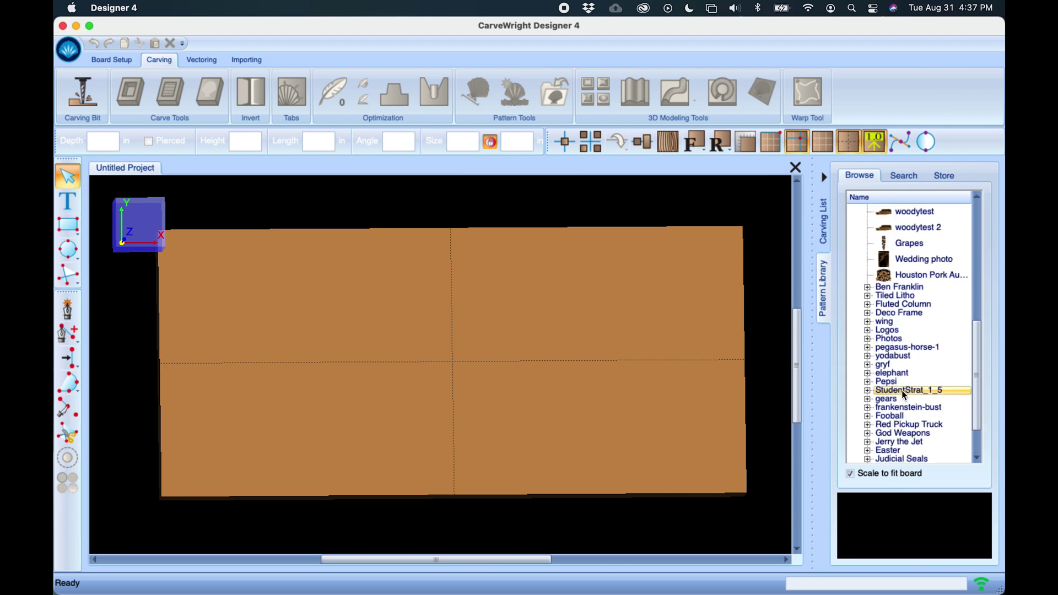
pyautogui.scroll(2, 904, 395)
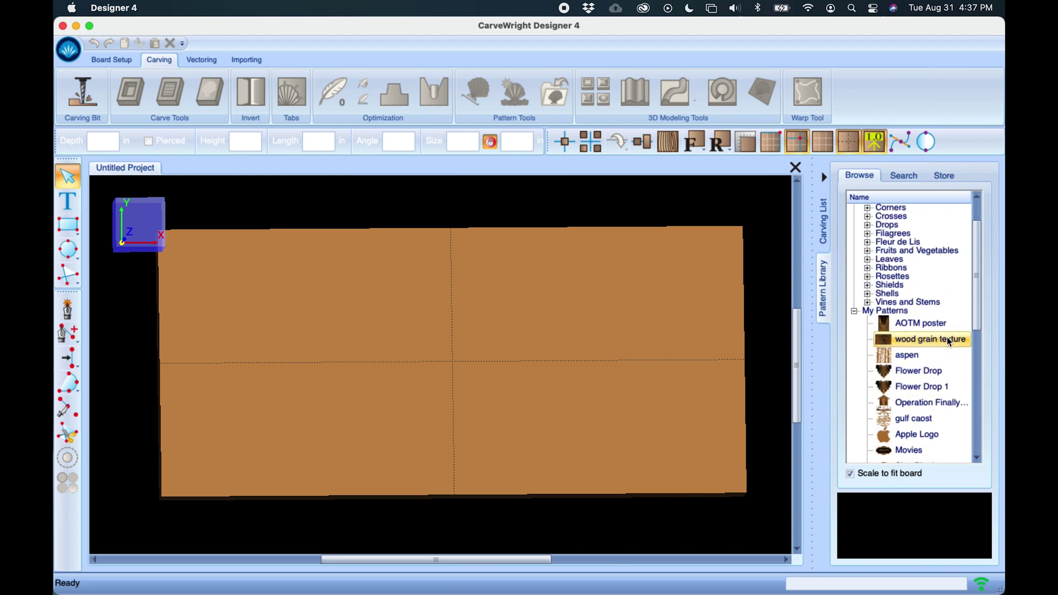
pyautogui.scroll(-5, 908, 402)
pyautogui.scroll(-10, 911, 411)
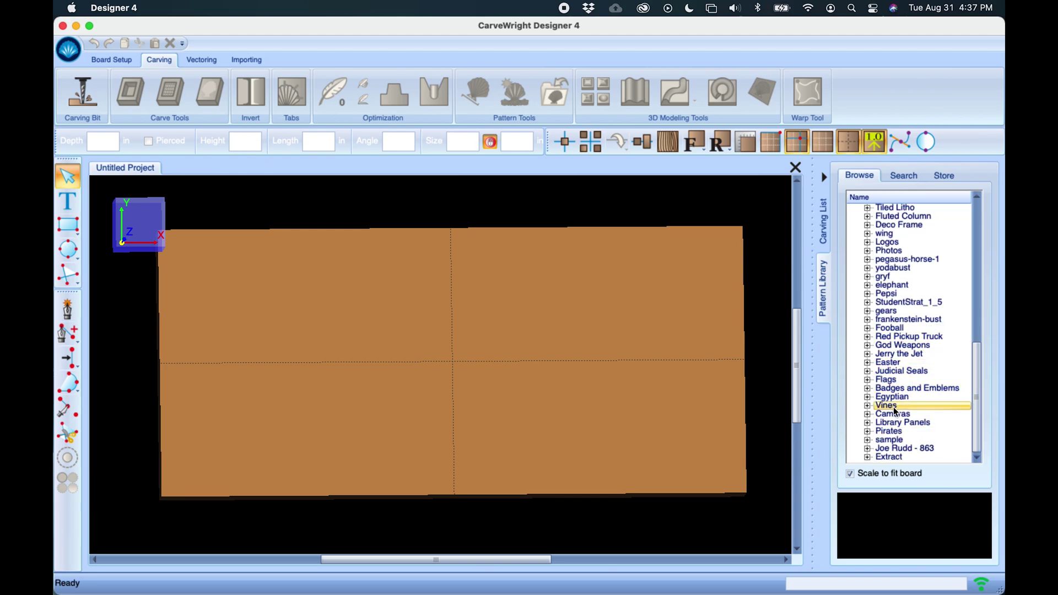
pyautogui.scroll(5, 896, 409)
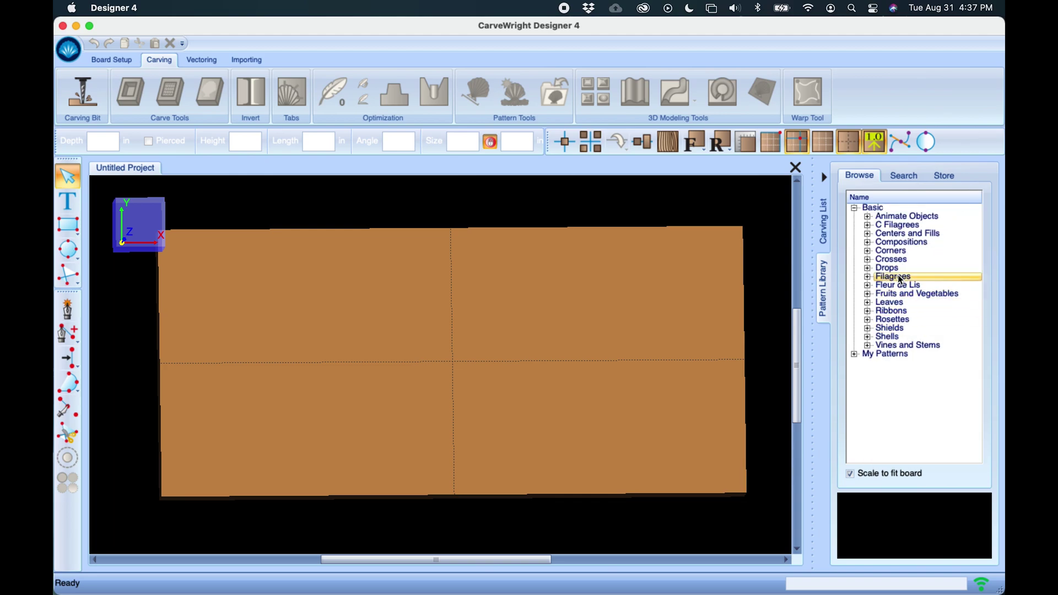
pyautogui.click(868, 277)
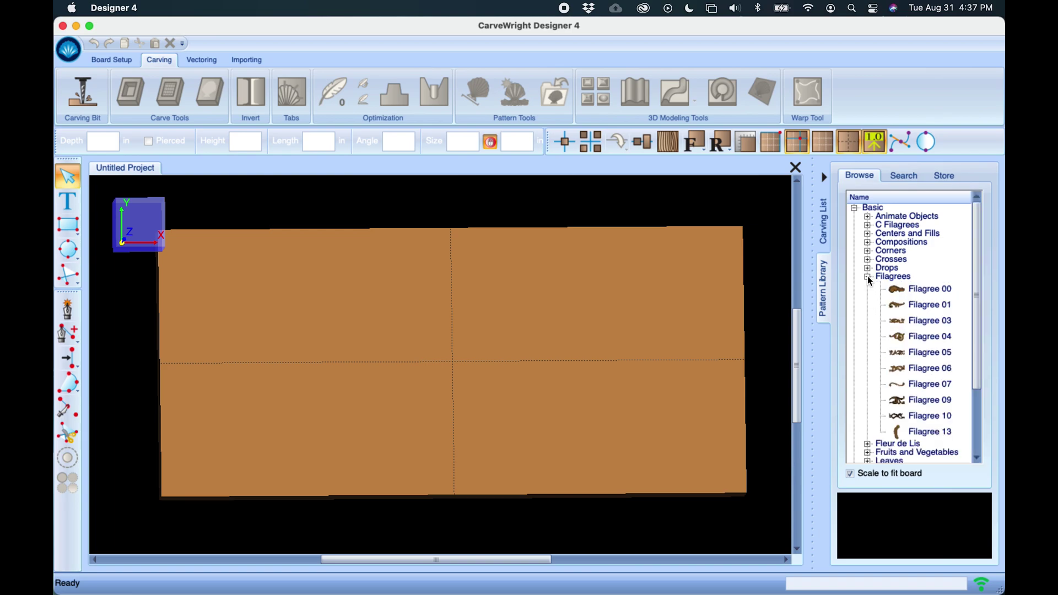
pyautogui.click(867, 277)
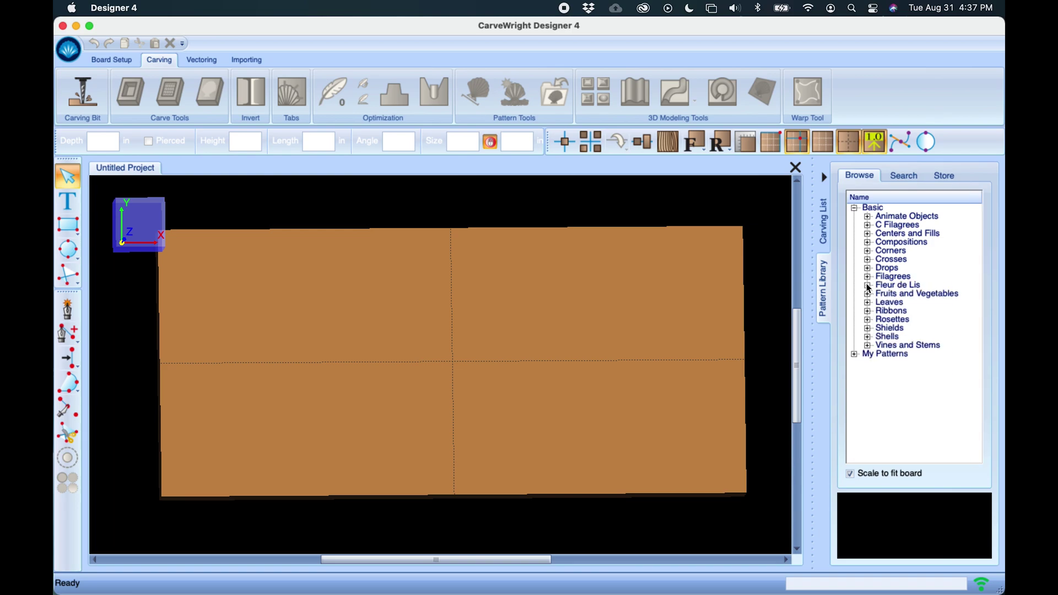
# Place the Fleur de Lis 03 pattern at the centre of the board, aligned with both centre lines
pyautogui.click(868, 286)
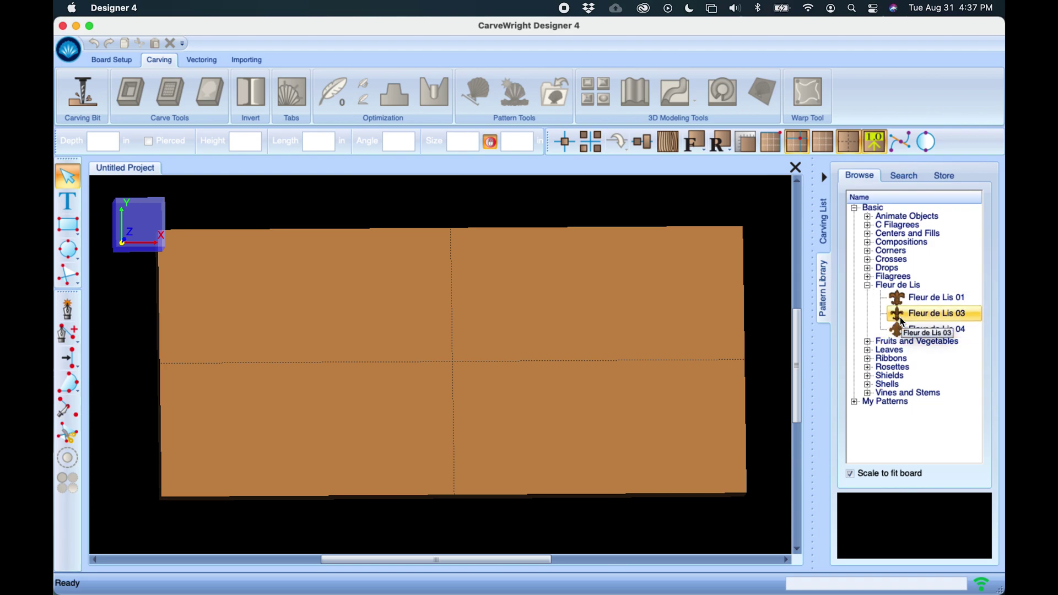
pyautogui.moveTo(901, 317); pyautogui.dragTo(590, 400)
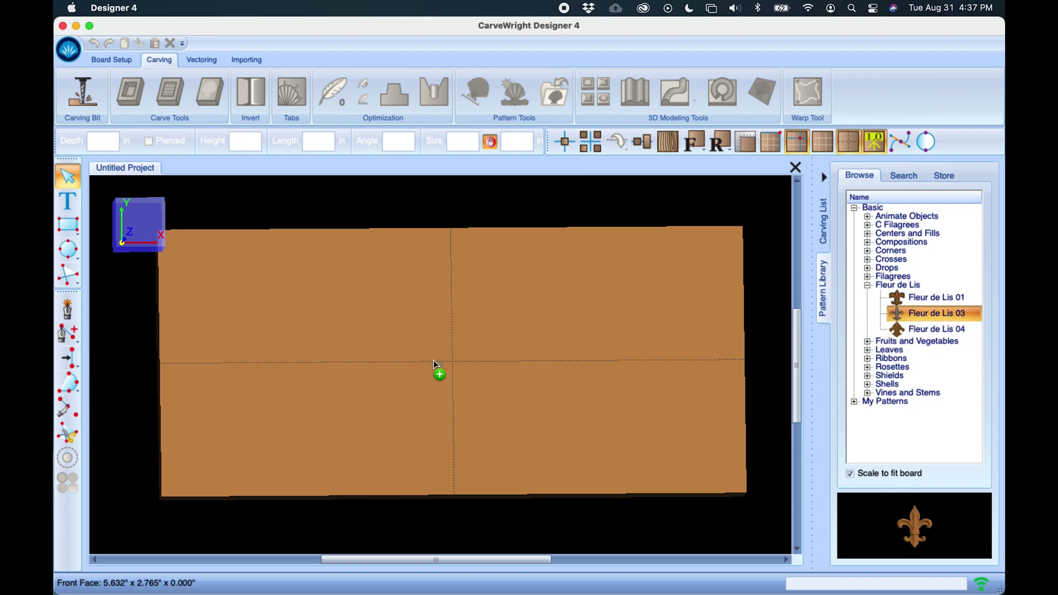
pyautogui.moveTo(462, 359); pyautogui.dragTo(455, 364)
pyautogui.moveTo(453, 362); pyautogui.dragTo(452, 361)
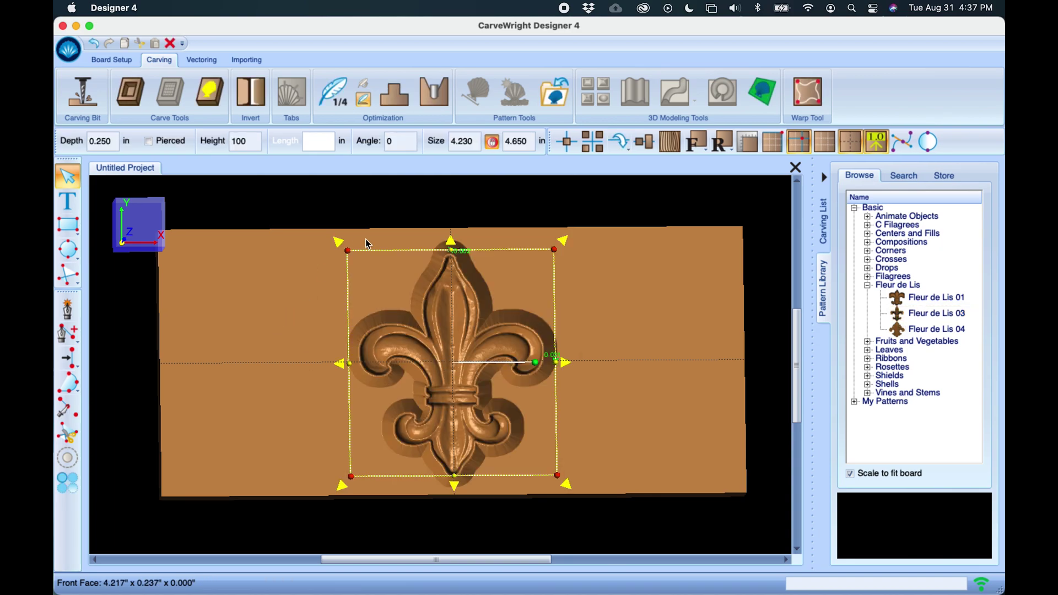
# Resize the fleur-de-lis pattern to about 3.86 by 3.52 in and reposition it at the board's centre
pyautogui.moveTo(452, 310); pyautogui.dragTo(471, 312)
pyautogui.moveTo(596, 321)
pyautogui.mouseDown(button='middle')
pyautogui.moveTo(621, 303)
pyautogui.moveTo(558, 327)
pyautogui.moveTo(576, 319)
pyautogui.mouseUp(button='middle')
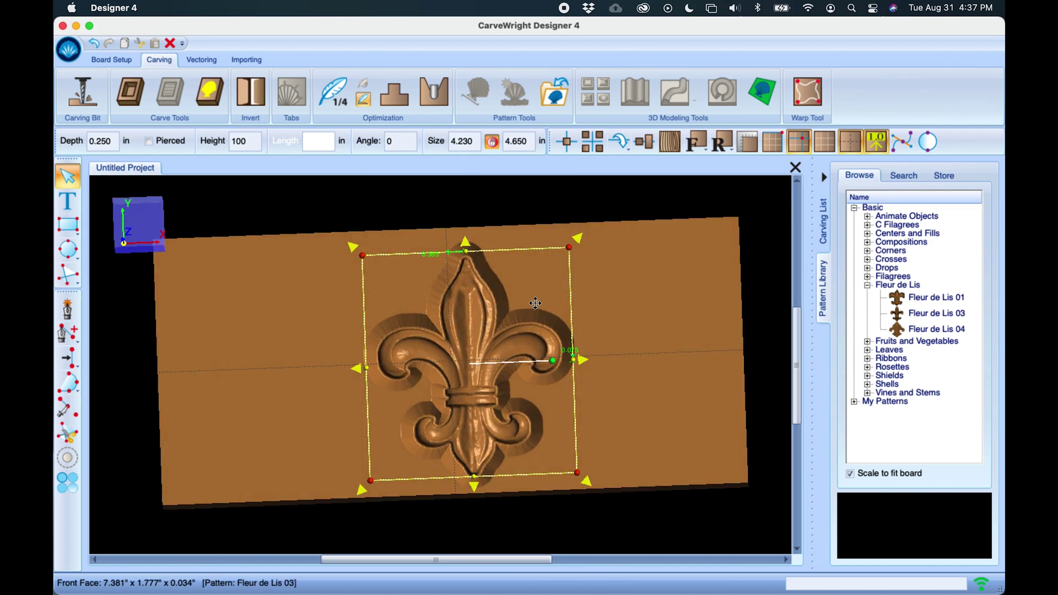
pyautogui.moveTo(571, 255); pyautogui.dragTo(546, 275)
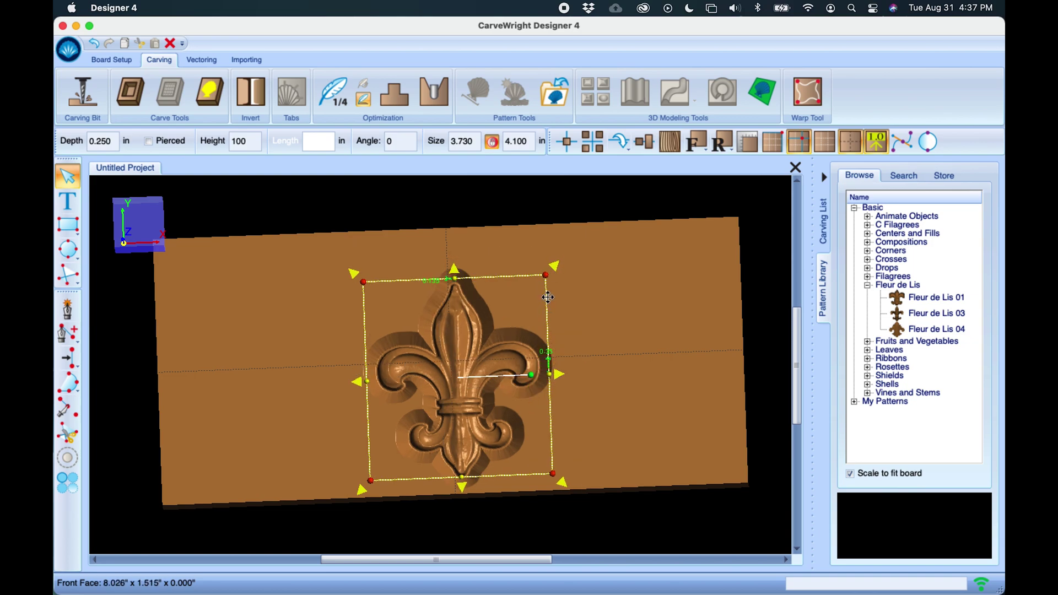
pyautogui.moveTo(554, 271)
pyautogui.mouseDown()
pyautogui.moveTo(561, 257)
pyautogui.moveTo(553, 269)
pyautogui.mouseUp()
pyautogui.moveTo(474, 333); pyautogui.dragTo(477, 326)
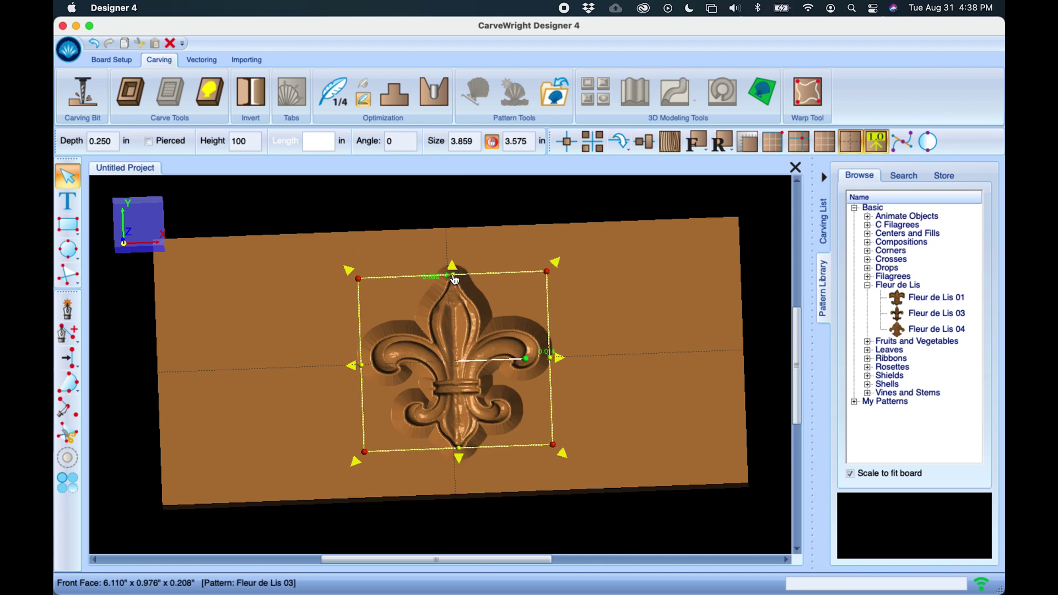
pyautogui.moveTo(454, 278)
pyautogui.mouseDown()
pyautogui.moveTo(455, 291)
pyautogui.moveTo(454, 281)
pyautogui.mouseUp()
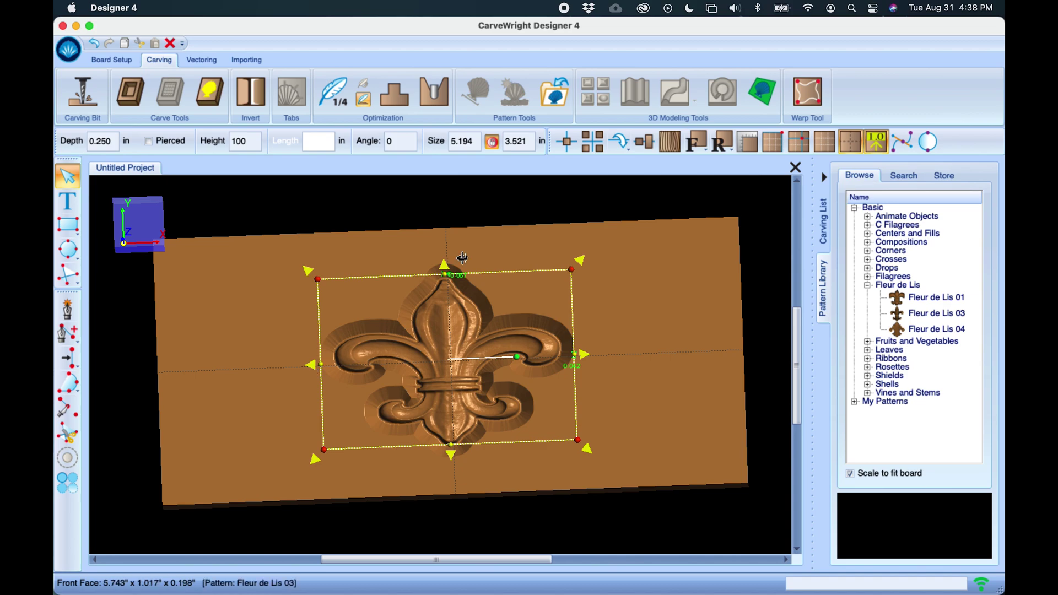
# Change the fleur-de-lis width to about 4.6 in and rotate the pattern about 16 degrees
pyautogui.moveTo(314, 371); pyautogui.dragTo(351, 364)
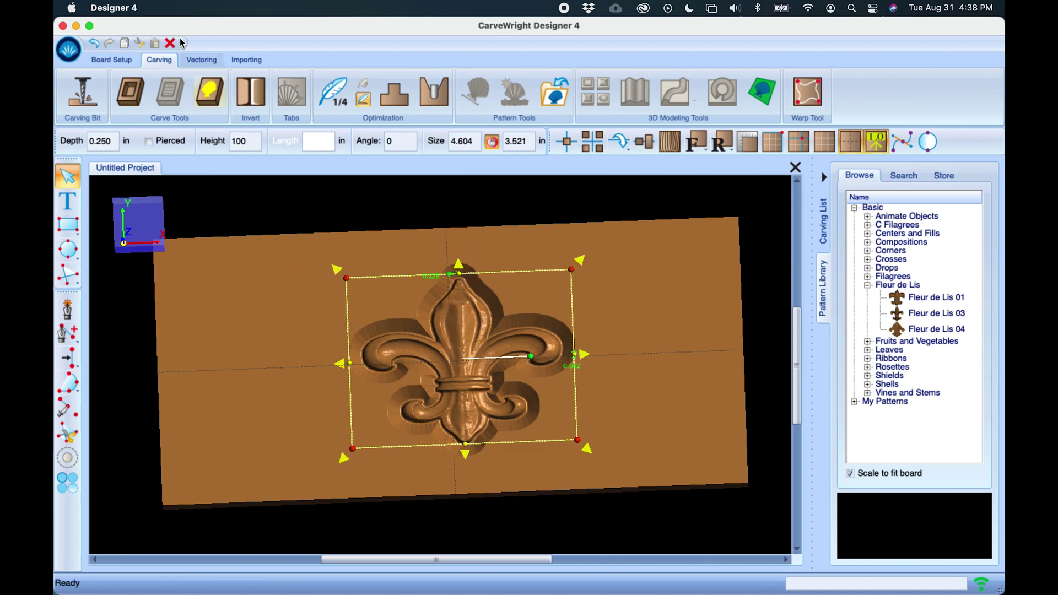
pyautogui.moveTo(533, 360); pyautogui.dragTo(461, 341)
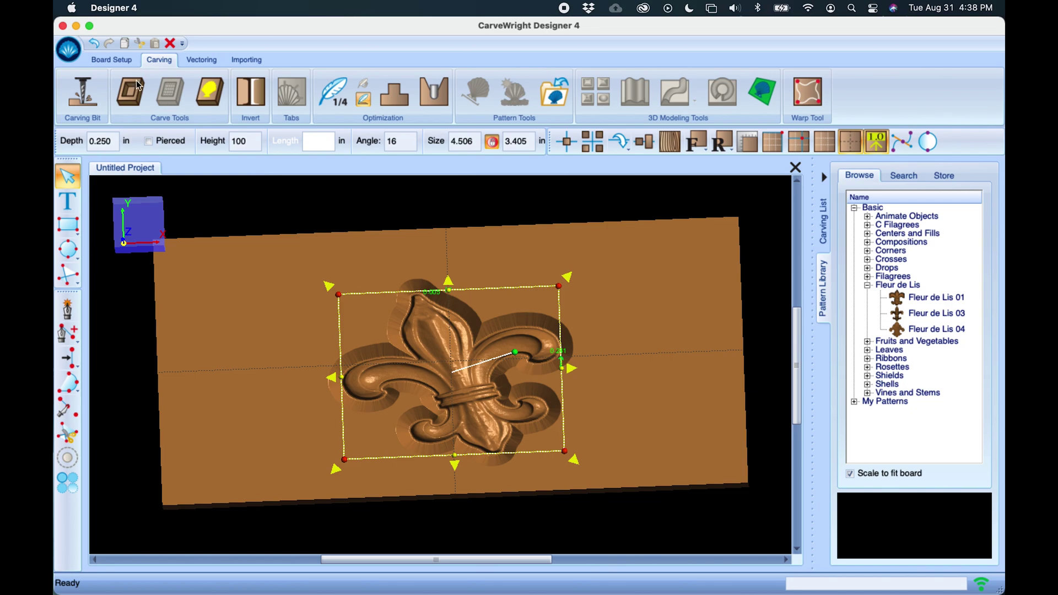
# Undo the recent moving, rotating and stretching of the fleur-de-lis pattern
pyautogui.click(95, 44)
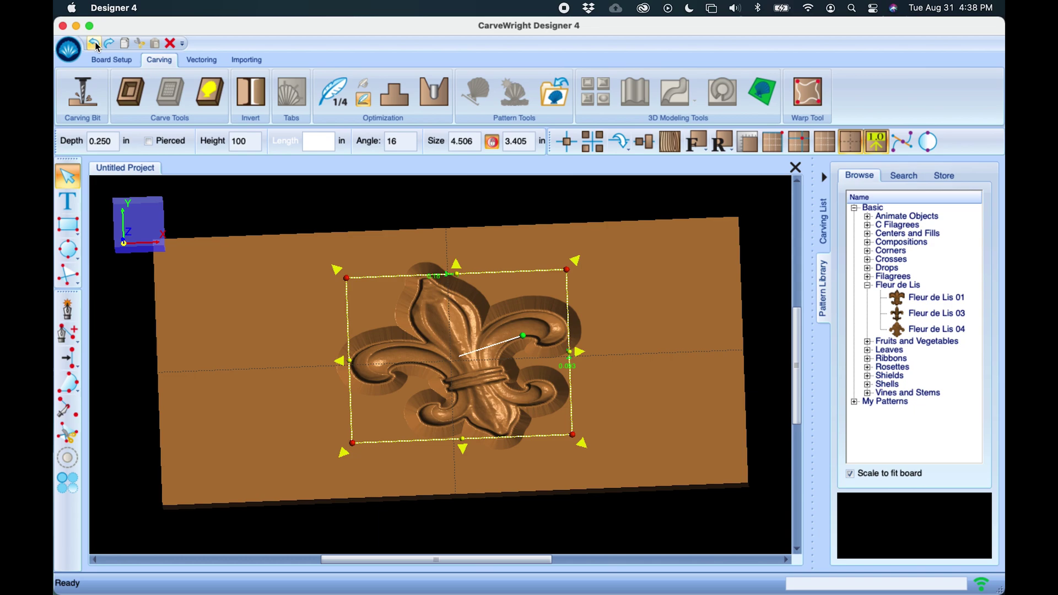
pyautogui.click(97, 45)
pyautogui.click(97, 45)
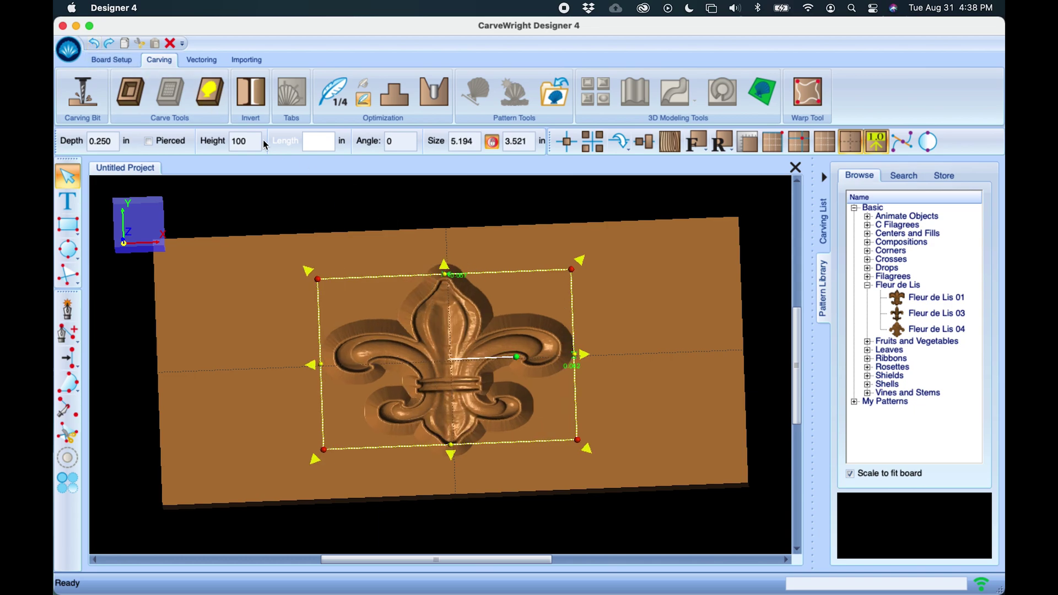
pyautogui.press('super+z')
pyautogui.press('super+z')
pyautogui.press('super+z')
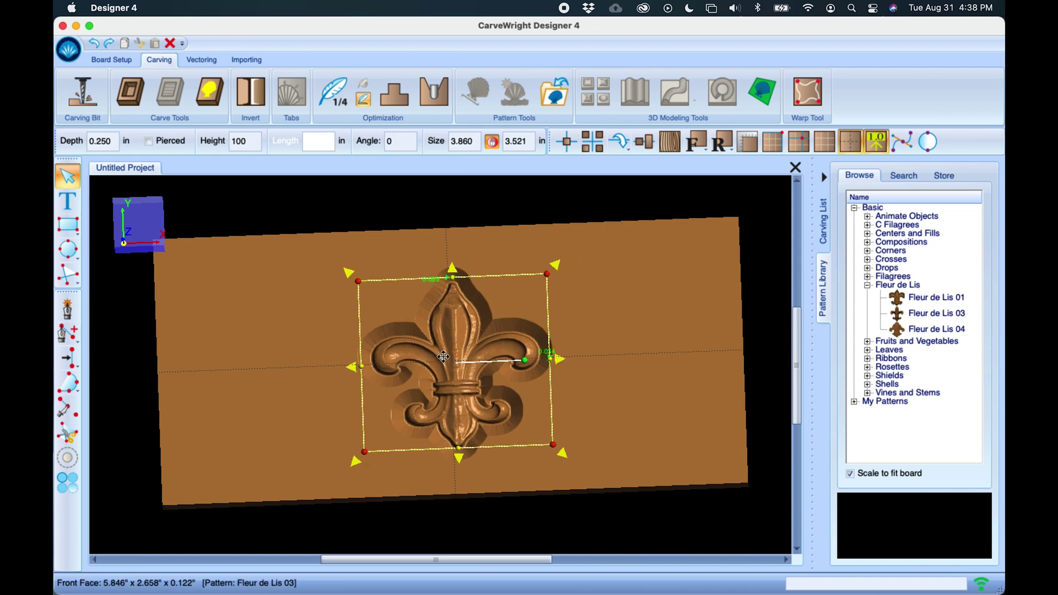
pyautogui.press('super+z')
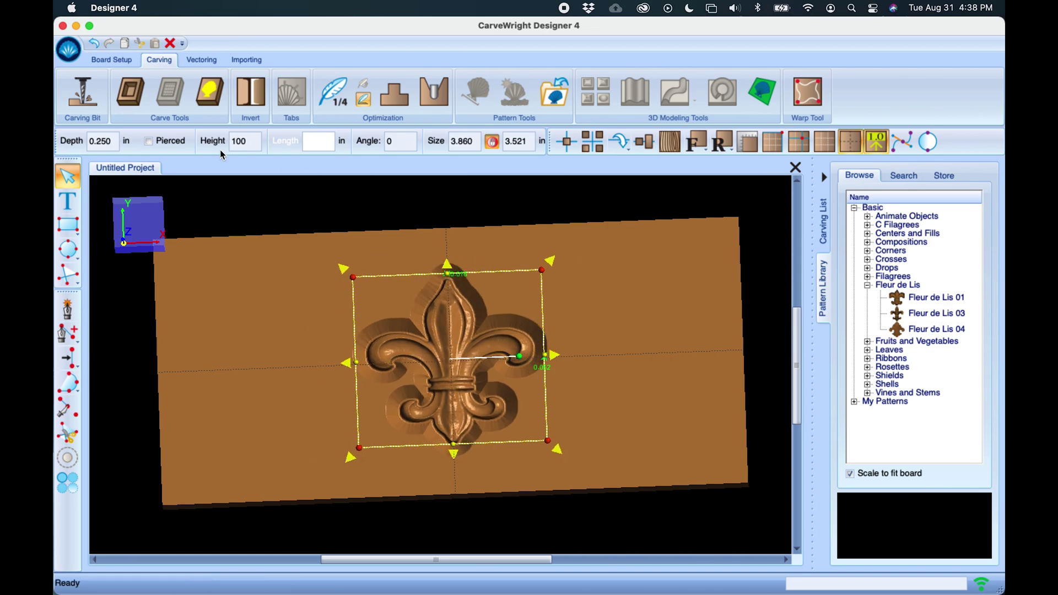
pyautogui.doubleClick(470, 143)
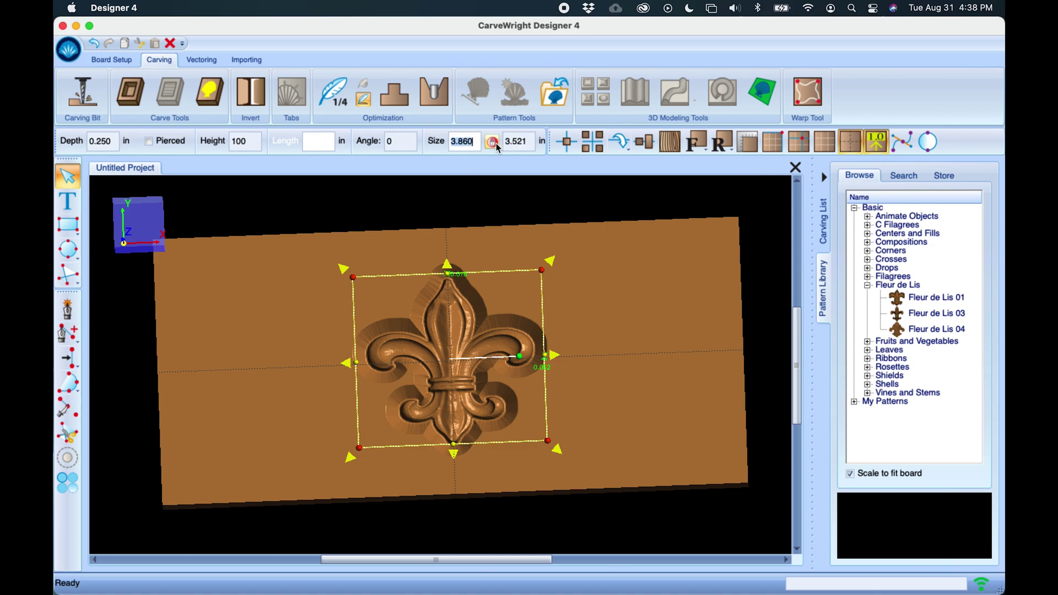
pyautogui.click(495, 144)
pyautogui.doubleClick(461, 142)
pyautogui.click(492, 141)
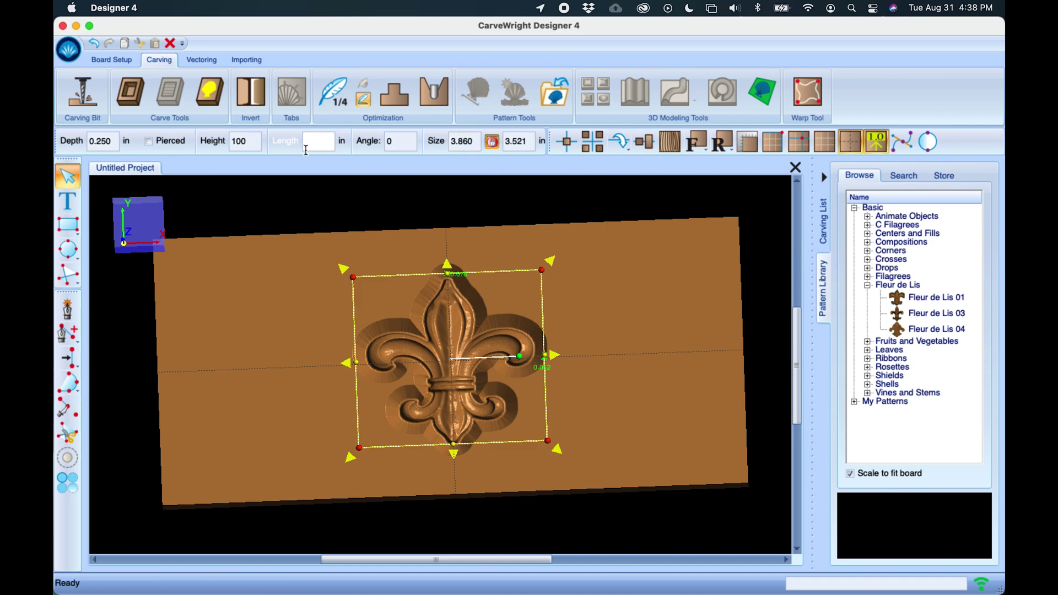
pyautogui.click(102, 143)
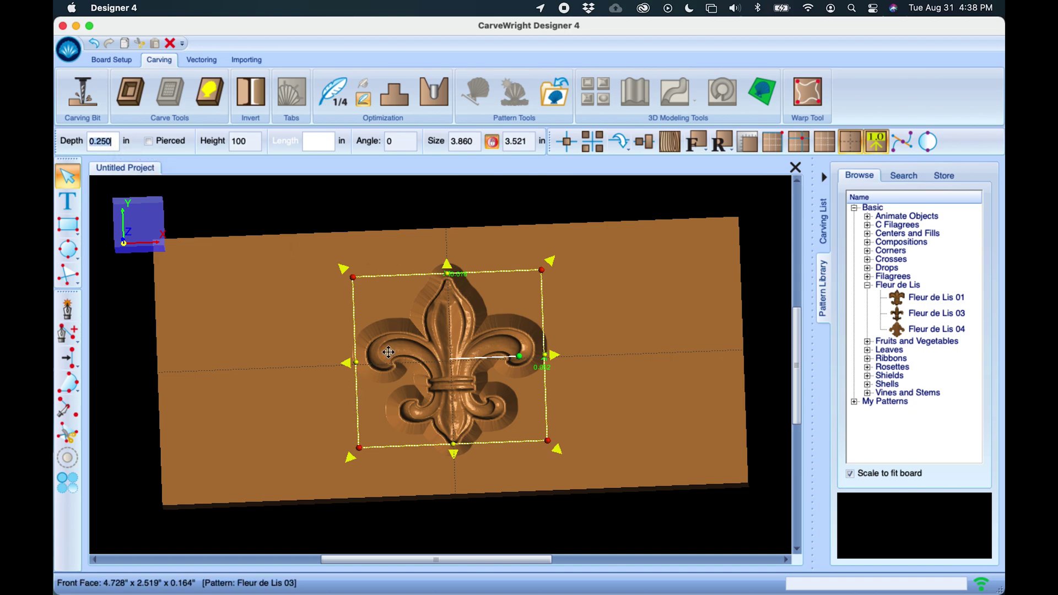
pyautogui.doubleClick(91, 141)
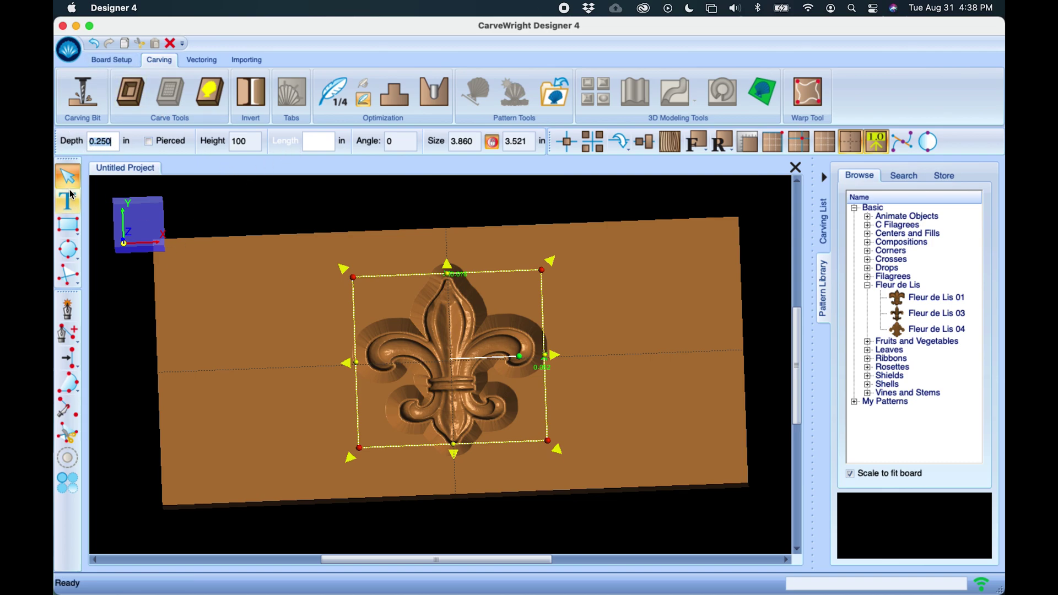
# Place the Filagree 04 pattern from the Filagrees category on the left half of the board
pyautogui.click(591, 282)
pyautogui.click(448, 344)
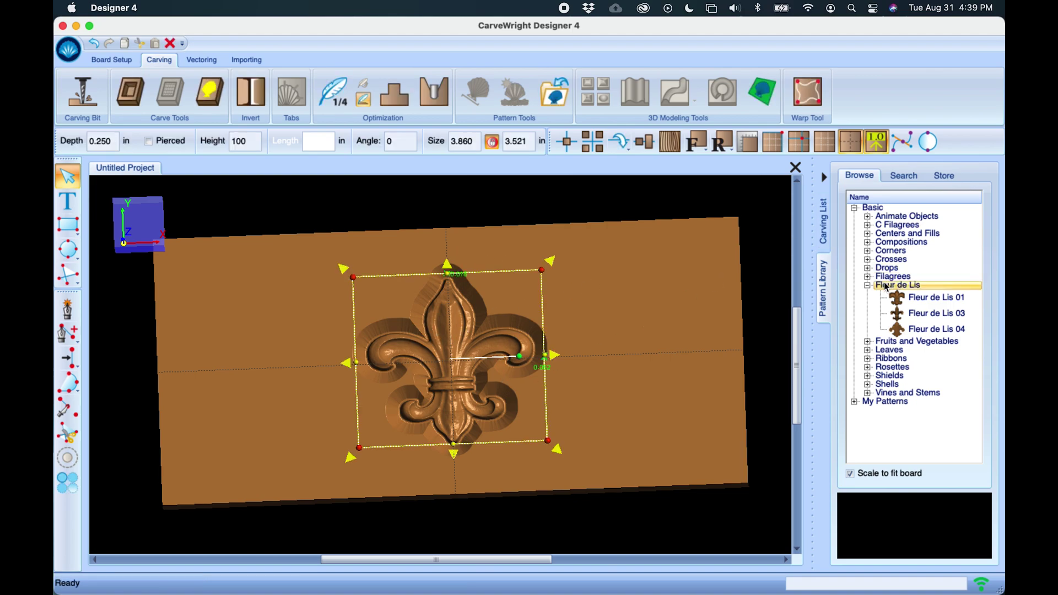
pyautogui.click(868, 277)
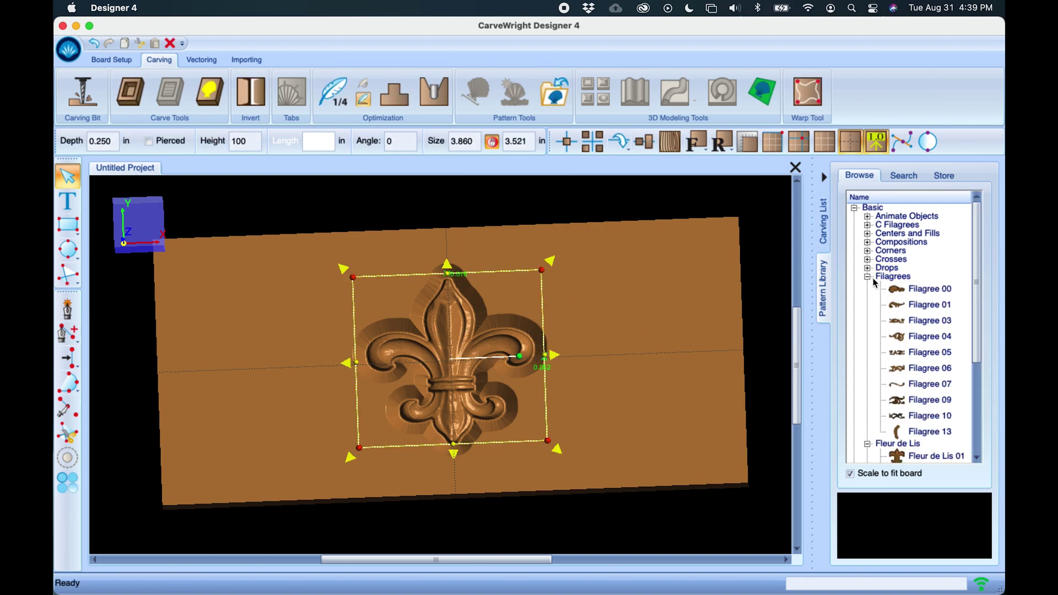
pyautogui.click(901, 279)
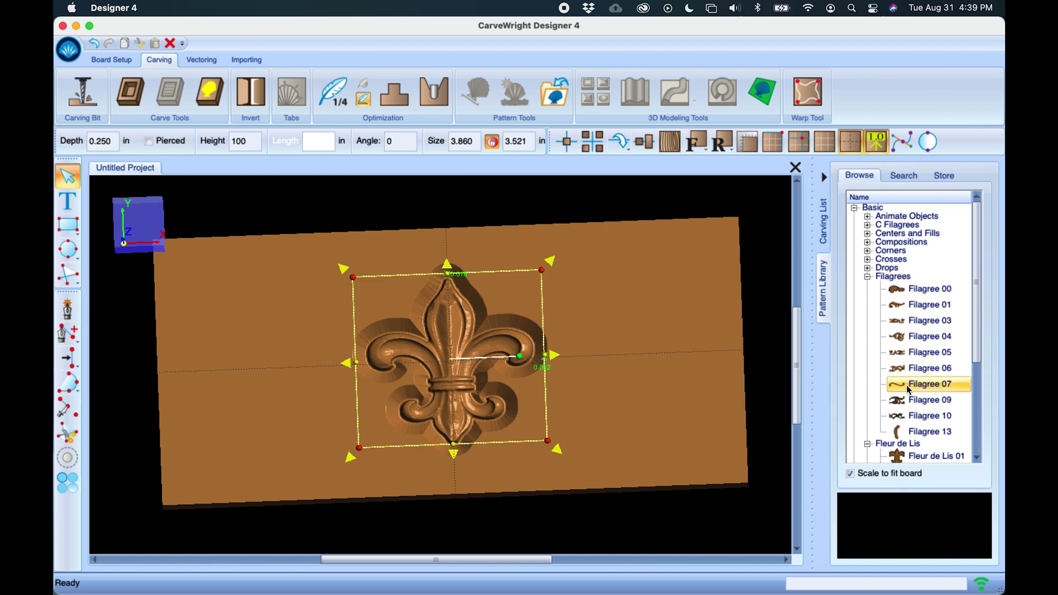
pyautogui.moveTo(904, 338); pyautogui.dragTo(313, 385)
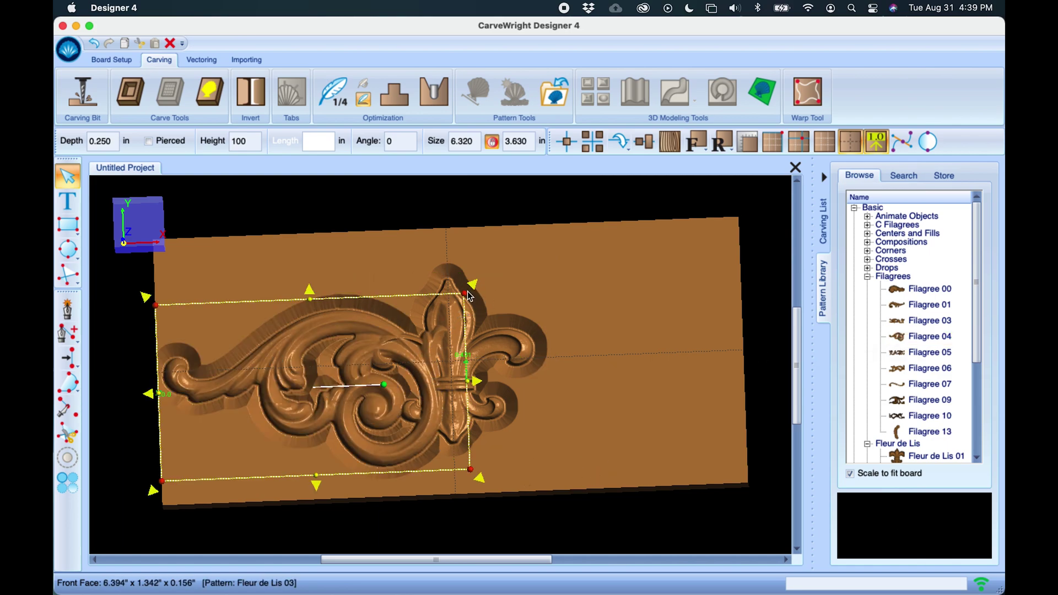
# Resize Filagree 04 to about 4.41 by 2.53 in and position it against the fleur-de-lis's left side
pyautogui.moveTo(468, 299); pyautogui.dragTo(375, 361)
pyautogui.moveTo(324, 394); pyautogui.dragTo(377, 375)
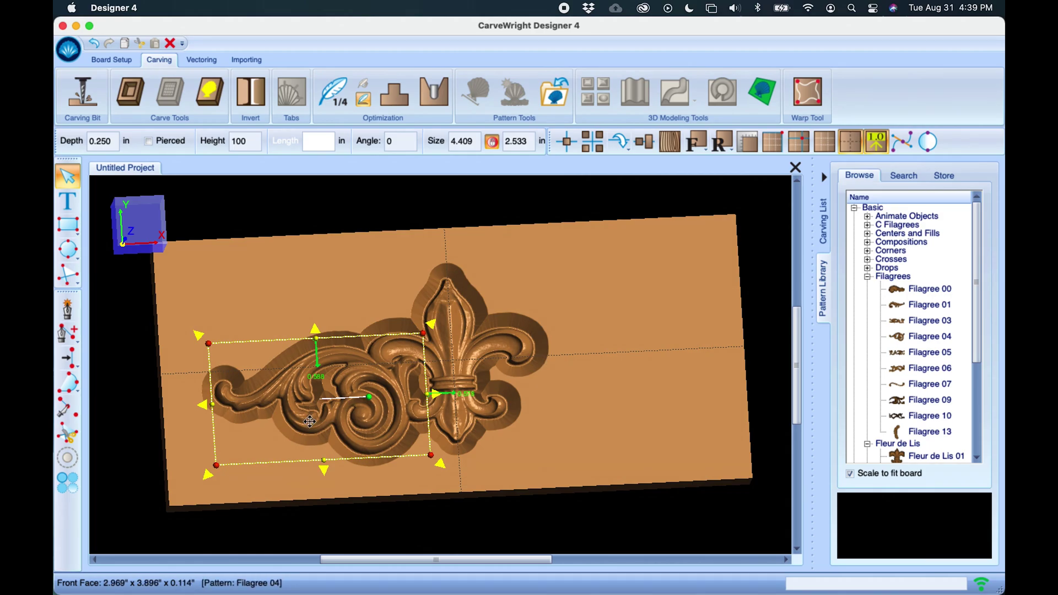
pyautogui.moveTo(381, 376); pyautogui.dragTo(388, 375)
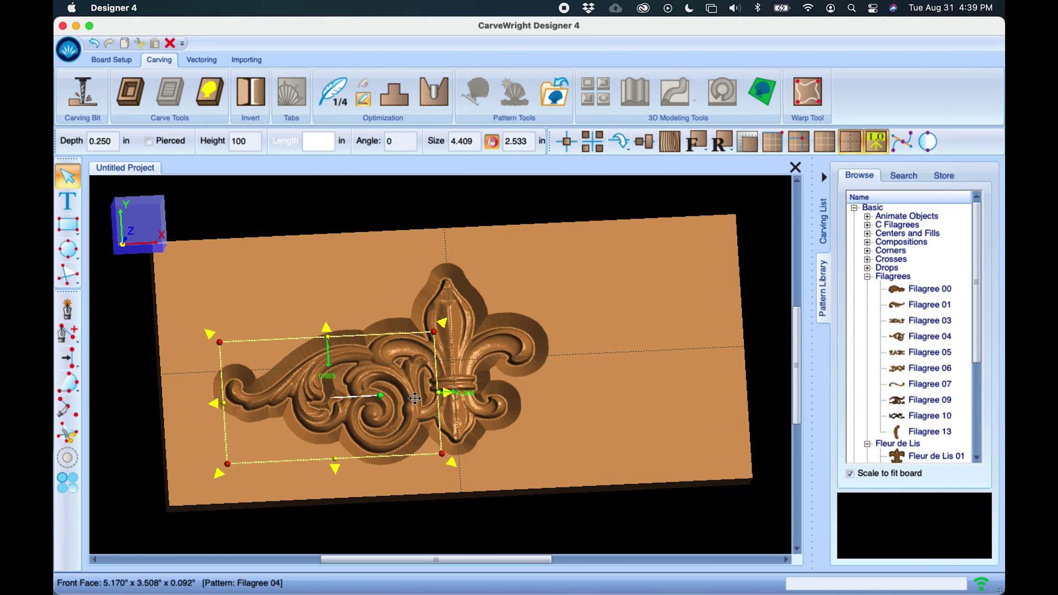
pyautogui.scroll(2, 414, 400)
pyautogui.moveTo(411, 379); pyautogui.dragTo(410, 378)
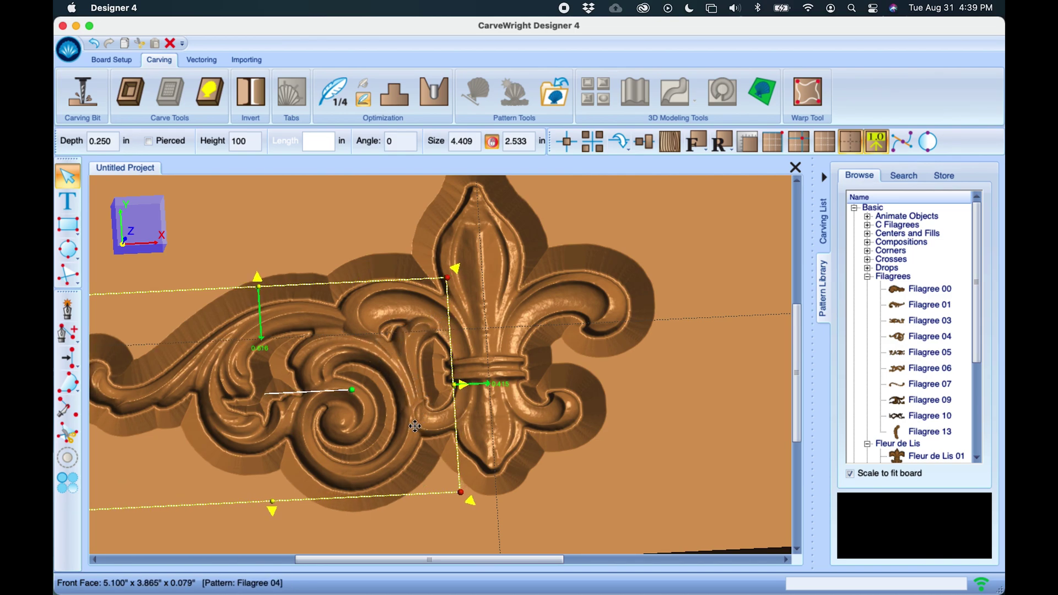
pyautogui.moveTo(406, 364); pyautogui.dragTo(392, 362)
pyautogui.moveTo(503, 359)
pyautogui.mouseDown(button='middle')
pyautogui.moveTo(553, 355)
pyautogui.moveTo(462, 375)
pyautogui.moveTo(491, 380)
pyautogui.moveTo(506, 367)
pyautogui.moveTo(487, 371)
pyautogui.moveTo(496, 388)
pyautogui.mouseUp(button='middle')
pyautogui.scroll(-3, 458, 372)
# Shift the fleur-de-lis off the centre lines and recentre it on the board in both directions
pyautogui.click(493, 305)
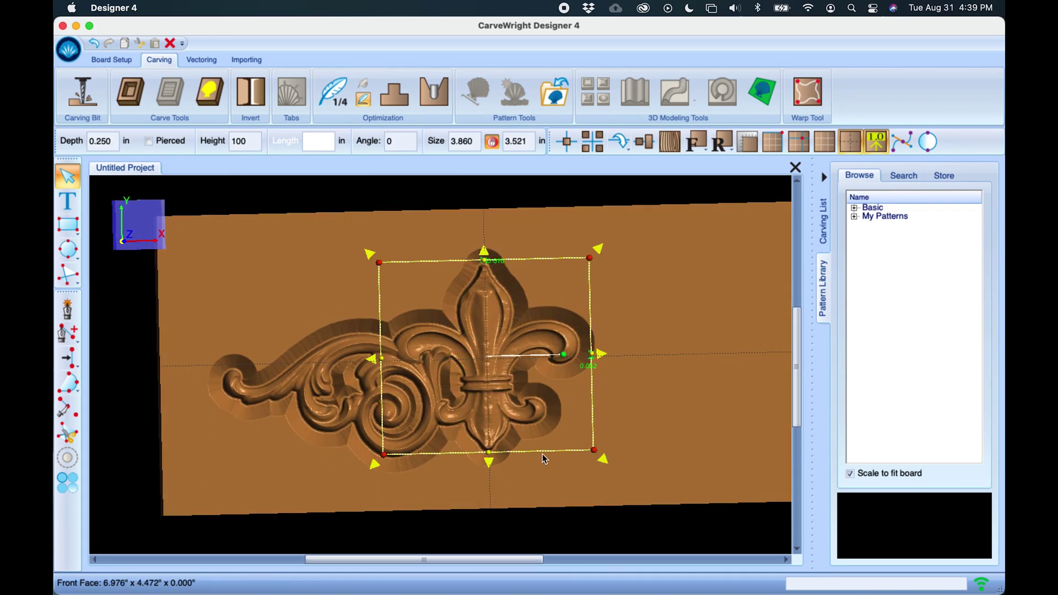
pyautogui.moveTo(526, 302); pyautogui.dragTo(504, 303)
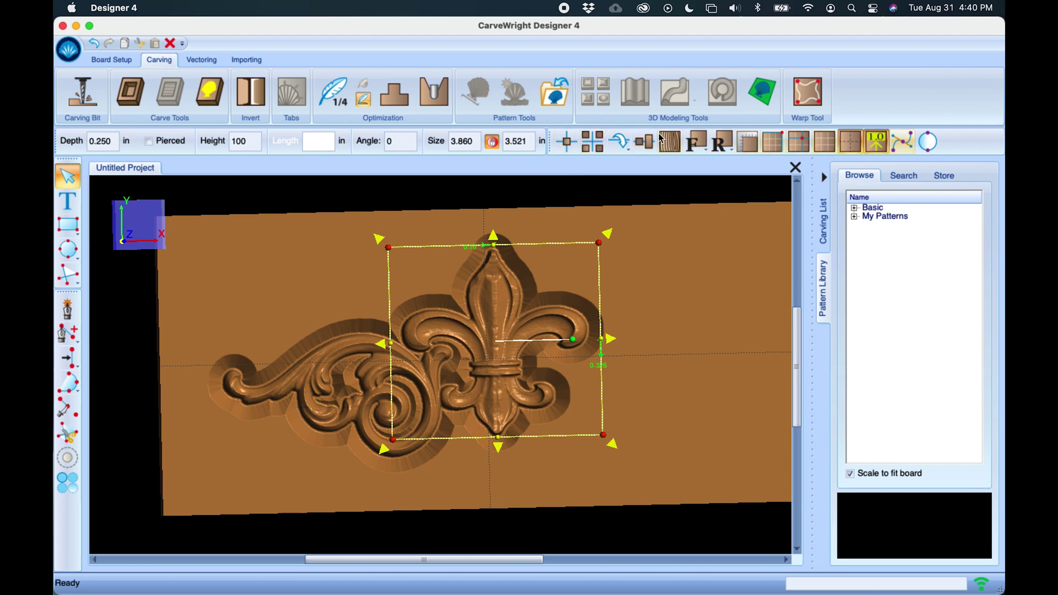
pyautogui.click(568, 145)
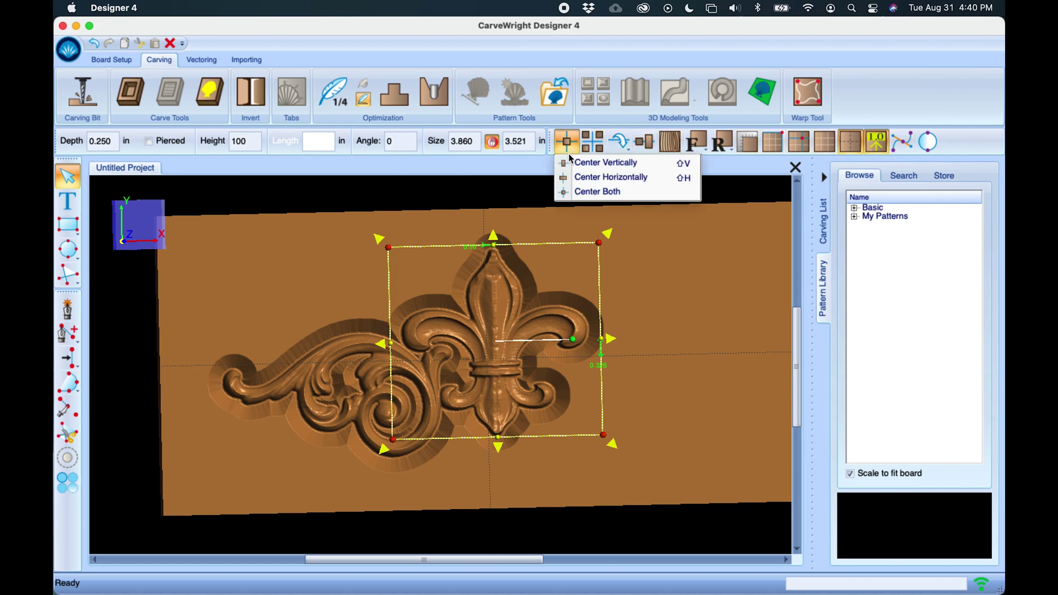
pyautogui.click(577, 193)
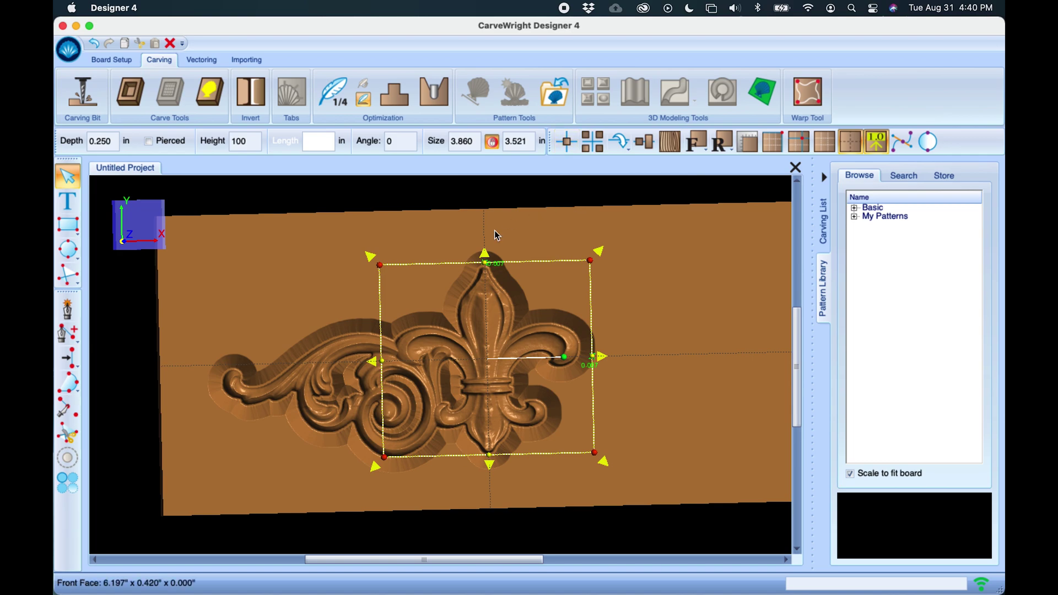
# Centre the fleur-de-lis vertically and reposition it slightly above the board's horizontal centre line
pyautogui.rightClick(488, 340)
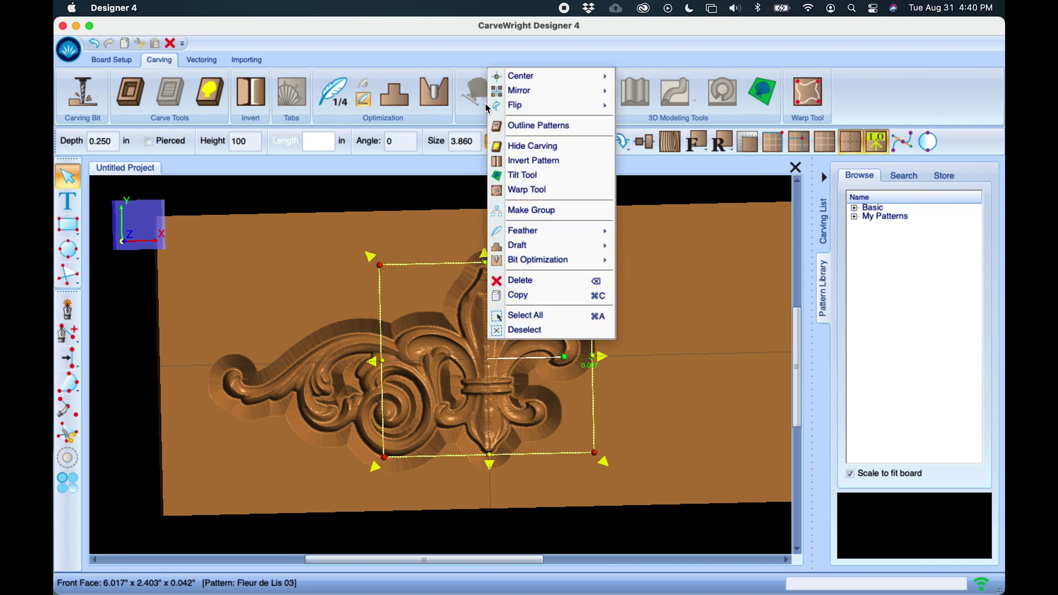
pyautogui.moveTo(505, 90)
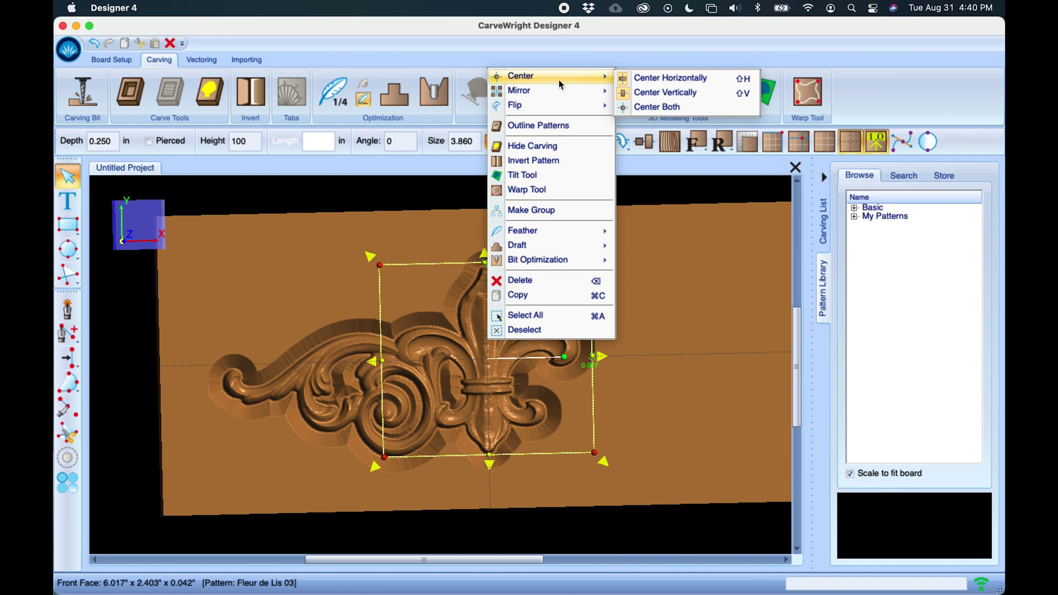
pyautogui.click(648, 97)
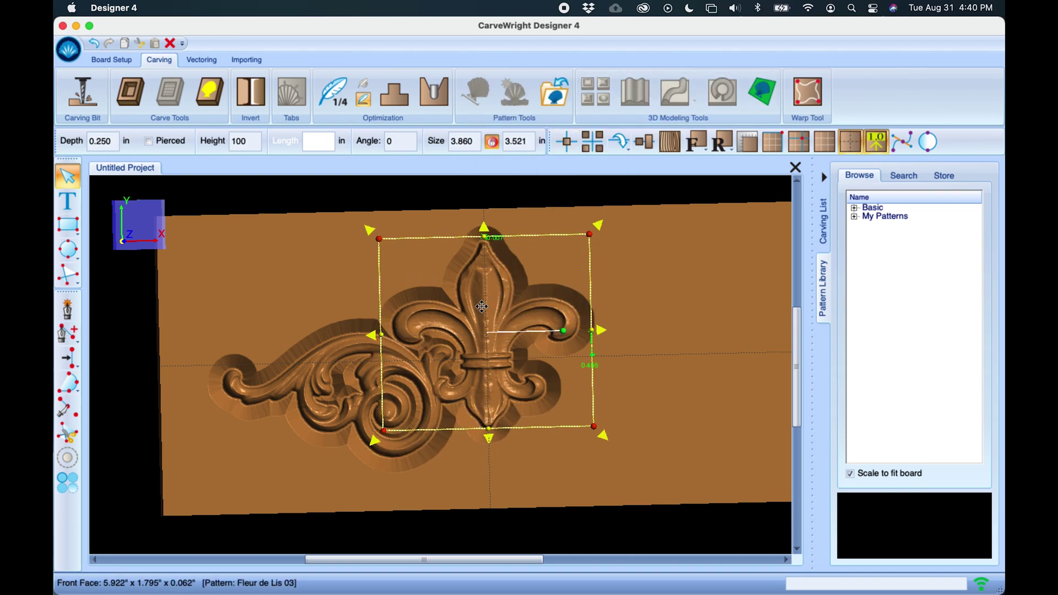
pyautogui.moveTo(494, 283)
pyautogui.mouseDown()
pyautogui.moveTo(500, 337)
pyautogui.moveTo(496, 327)
pyautogui.mouseUp()
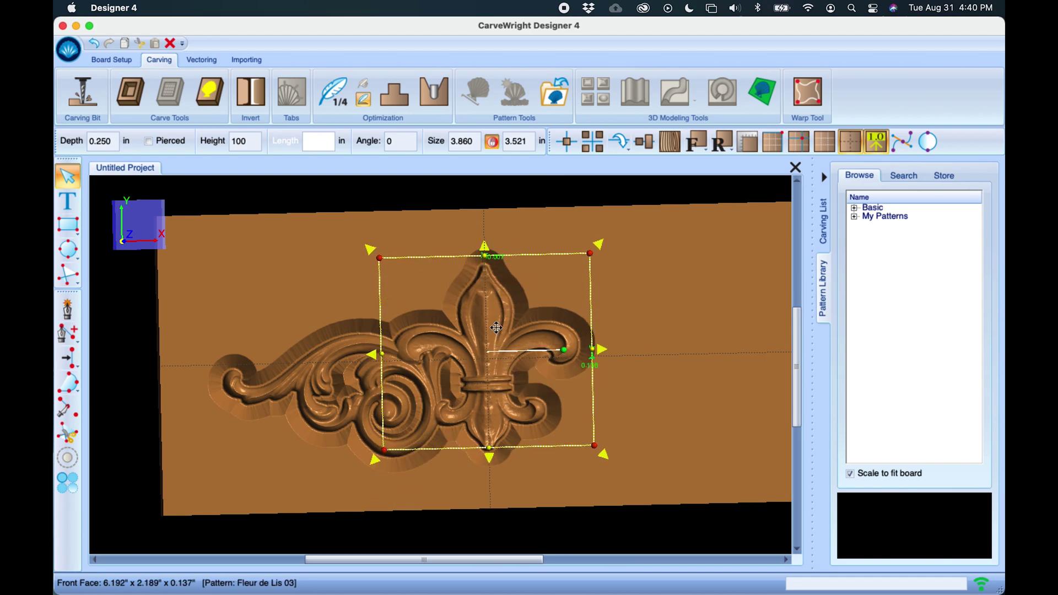
pyautogui.click(633, 300)
# Mirror Filagree 04 horizontally to the right side of the board
pyautogui.click(379, 354)
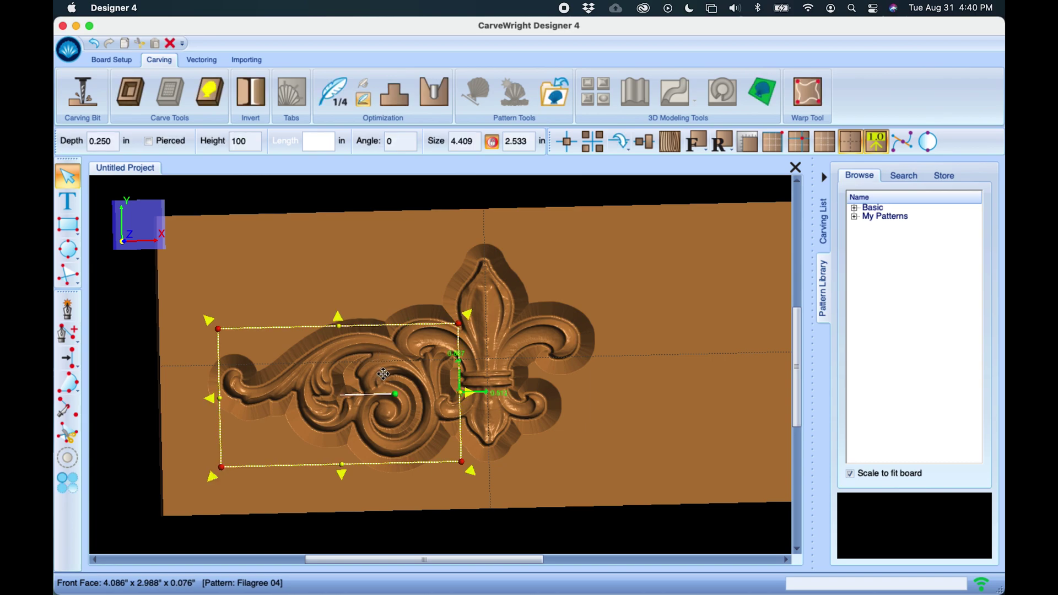
pyautogui.moveTo(384, 374); pyautogui.dragTo(389, 369)
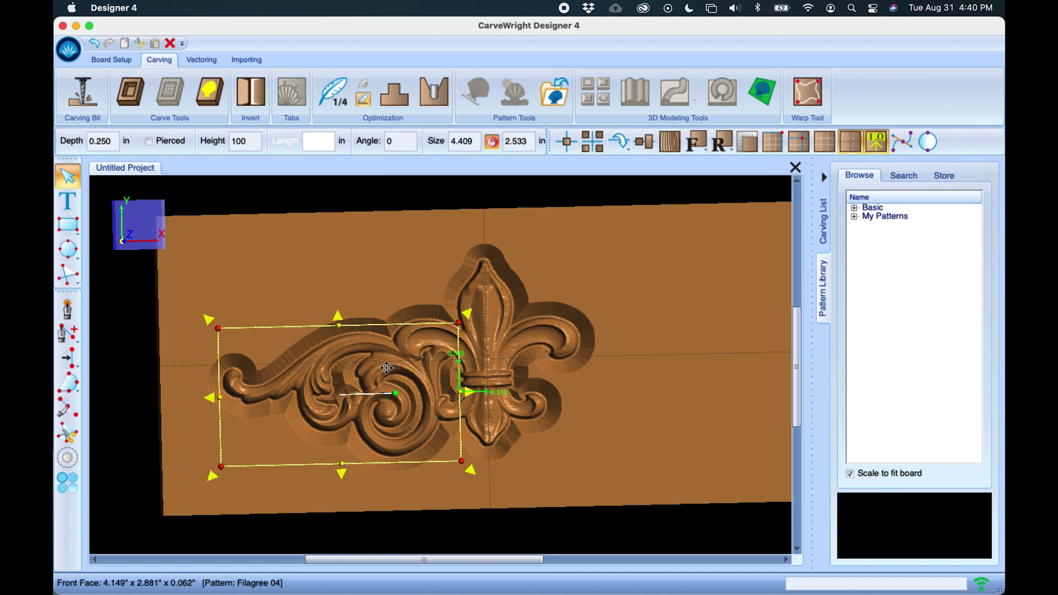
pyautogui.rightClick(389, 372)
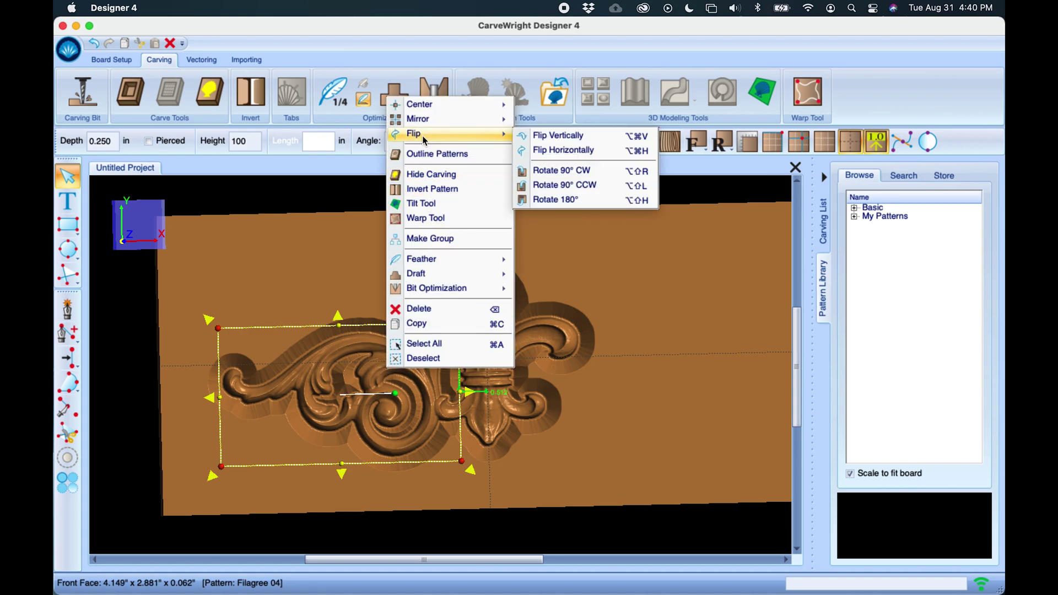
pyautogui.moveTo(425, 126)
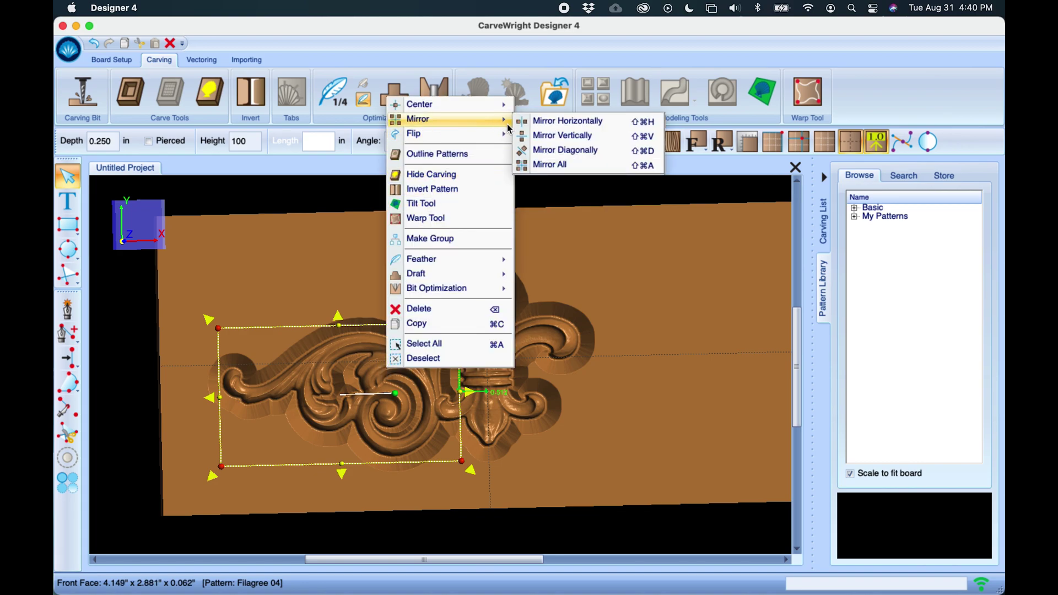
pyautogui.click(551, 126)
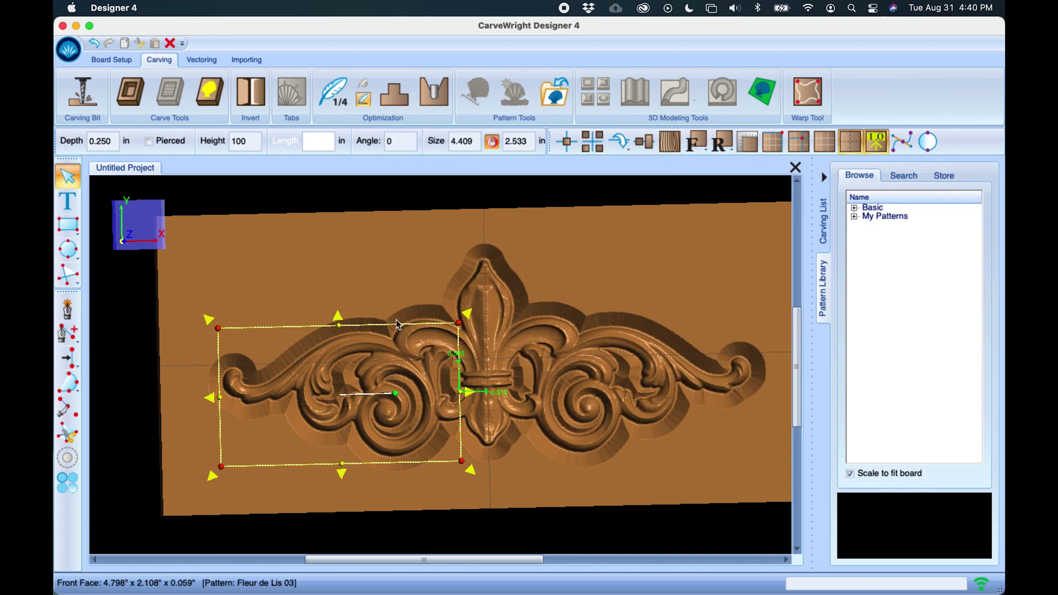
# Reposition the mirrored filigree pair closer to the fleur-de-lis, adjusting it from both the left and right copies
pyautogui.moveTo(420, 391); pyautogui.dragTo(422, 391)
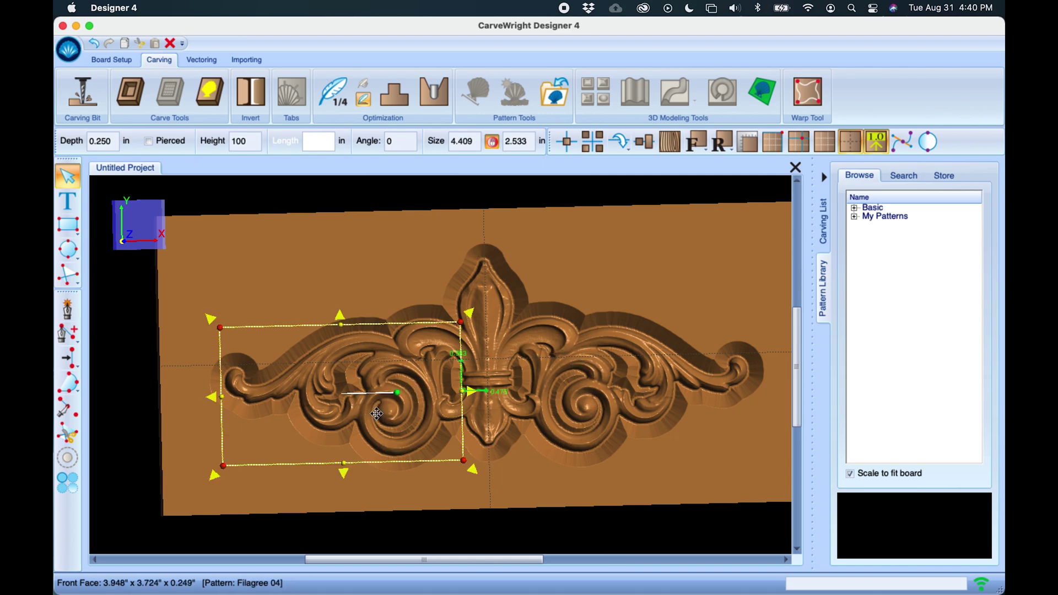
pyautogui.moveTo(359, 407); pyautogui.dragTo(362, 404)
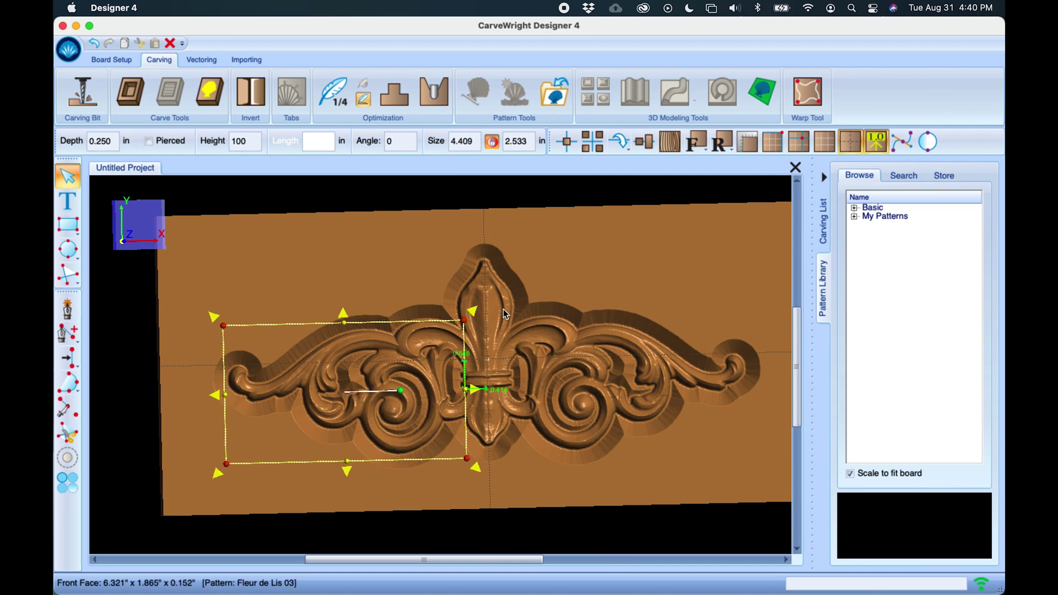
pyautogui.click(500, 329)
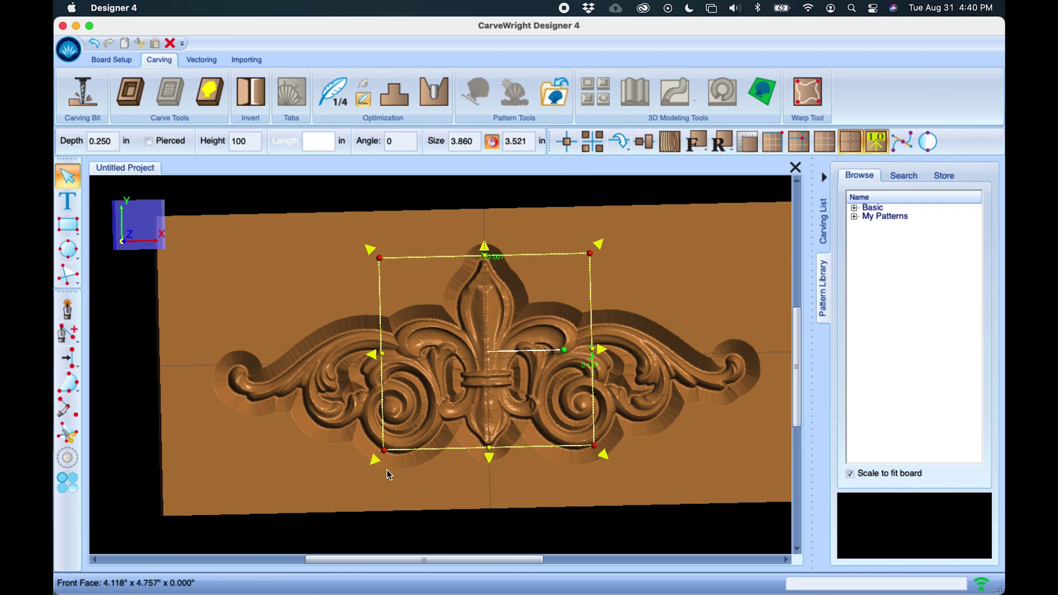
pyautogui.click(381, 394)
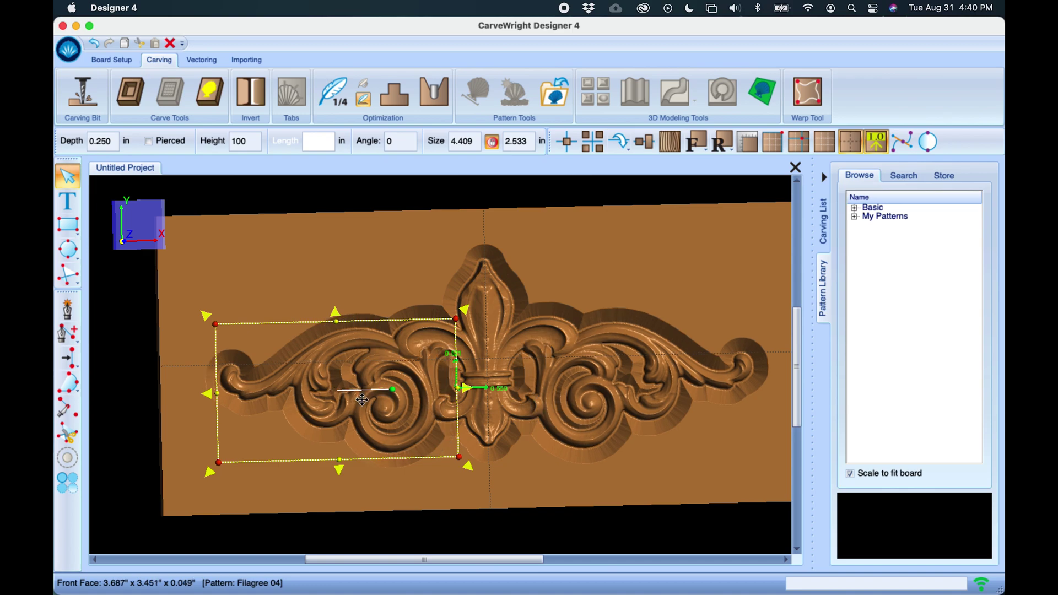
pyautogui.click(587, 368)
pyautogui.moveTo(593, 399); pyautogui.dragTo(596, 401)
pyautogui.click(603, 283)
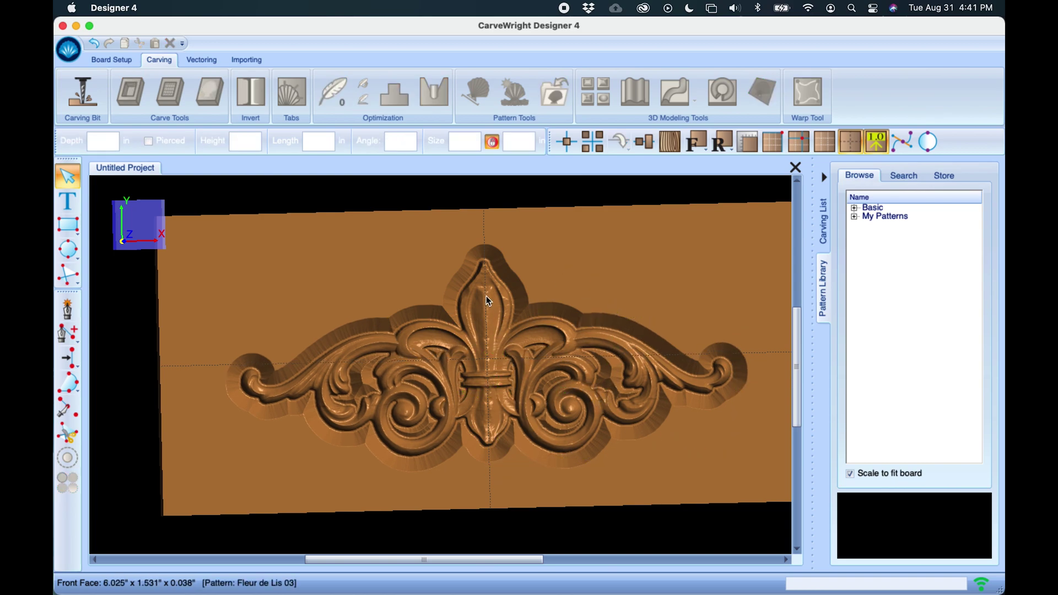
# Enlarge the fleur-de-lis to about 4.14 by 3.78 in and move the mirrored filigrees slightly outward
pyautogui.click(487, 291)
pyautogui.moveTo(600, 451); pyautogui.dragTo(607, 464)
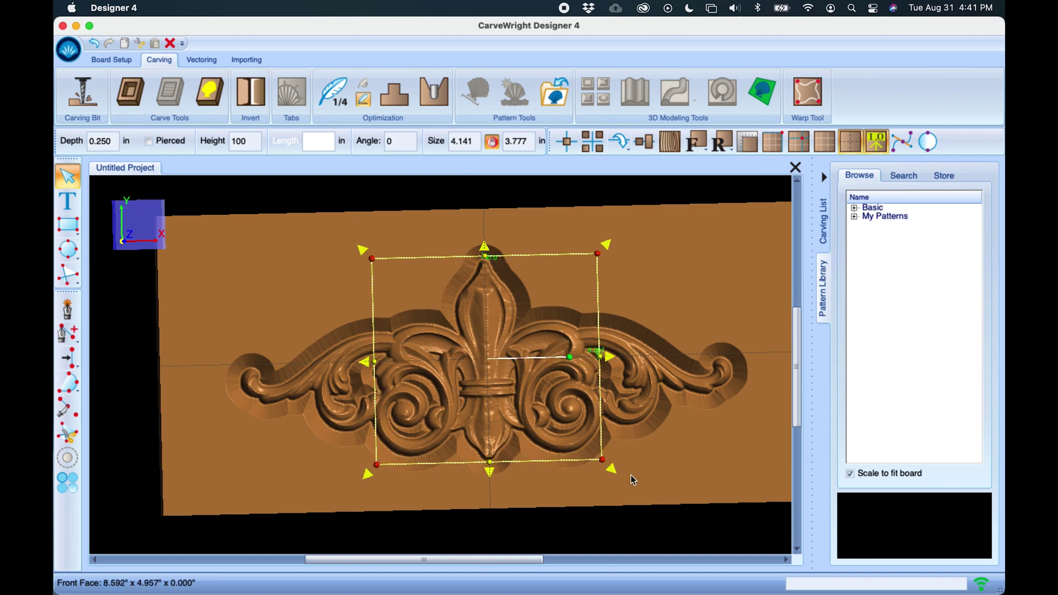
pyautogui.click(620, 395)
pyautogui.moveTo(630, 397); pyautogui.dragTo(639, 398)
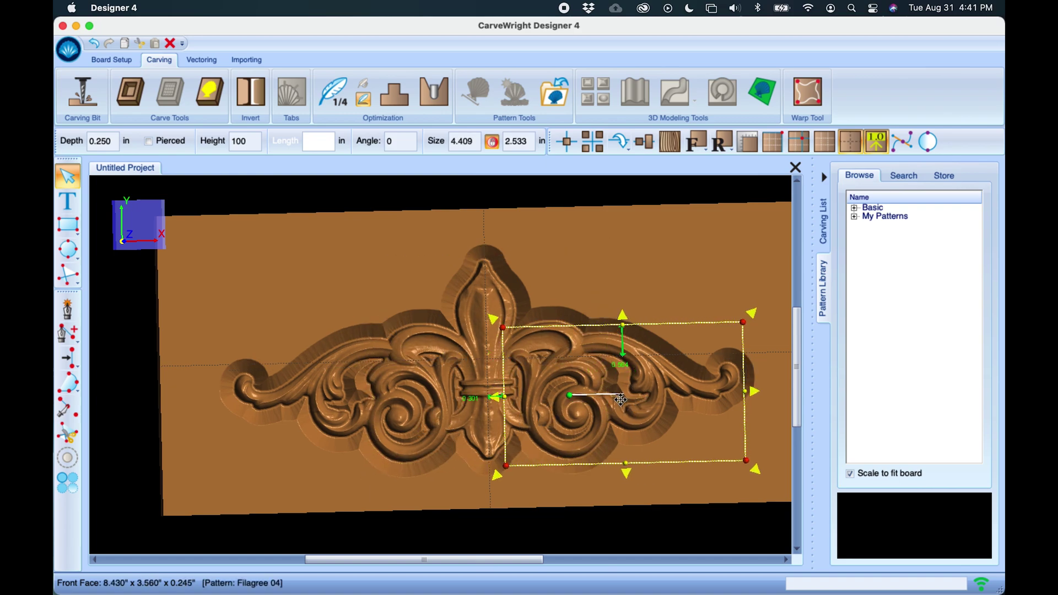
# Move the fleur-de-lis slightly up and stretch its height to about 3.92 in
pyautogui.click(518, 295)
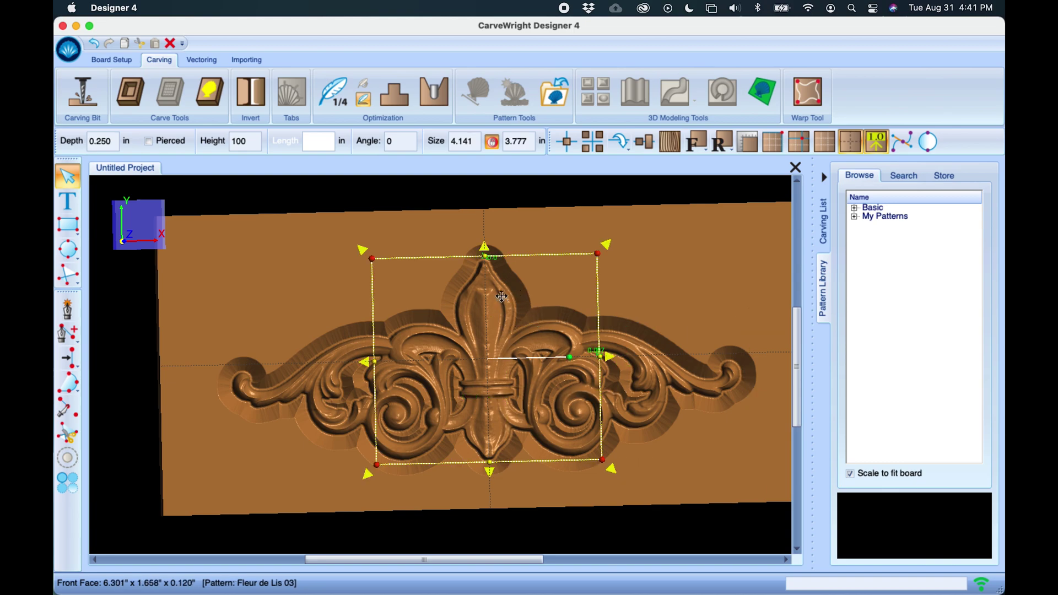
pyautogui.moveTo(502, 319); pyautogui.dragTo(502, 315)
pyautogui.moveTo(489, 453); pyautogui.dragTo(490, 462)
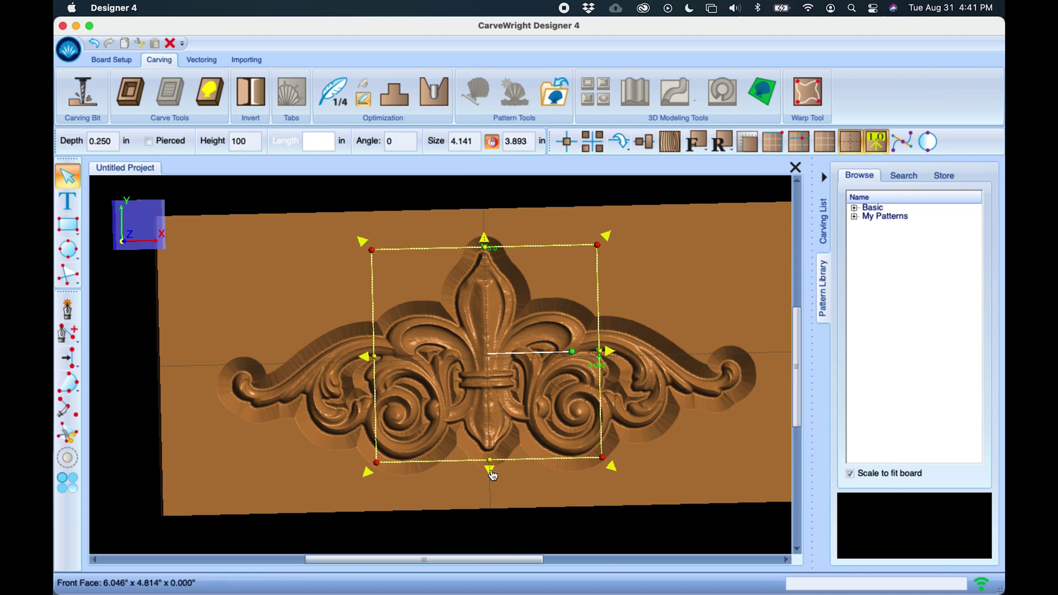
pyautogui.click(655, 303)
# Examine the combined fleur-de-lis and filigree carving from several angles and zoom levels
pyautogui.moveTo(464, 365); pyautogui.dragTo(485, 349, button='middle')
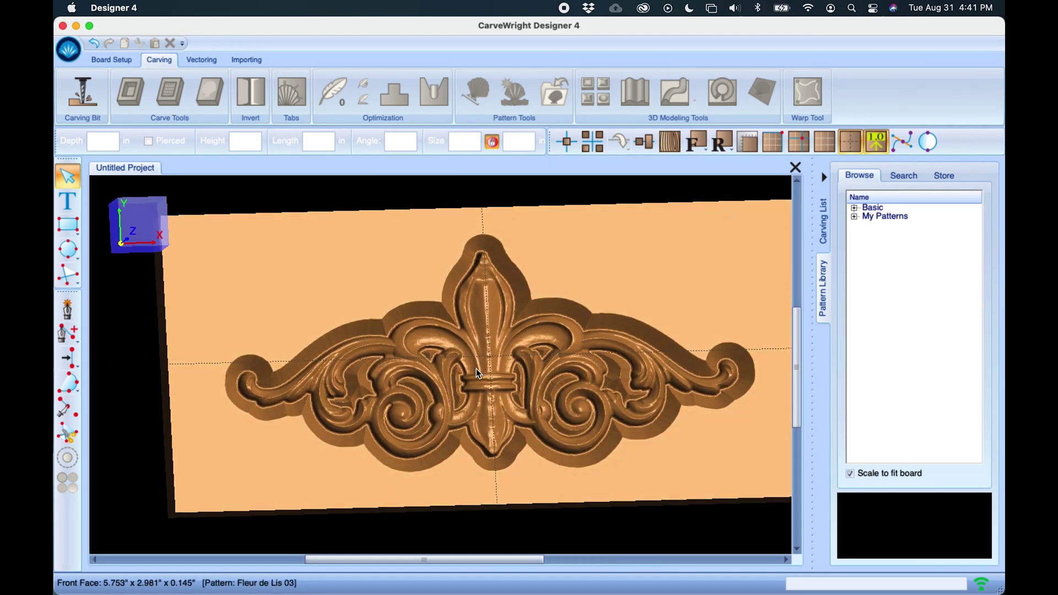
pyautogui.moveTo(496, 348)
pyautogui.mouseDown(button='middle')
pyautogui.moveTo(512, 430)
pyautogui.moveTo(539, 453)
pyautogui.mouseUp(button='middle')
pyautogui.scroll(-5, 667, 402)
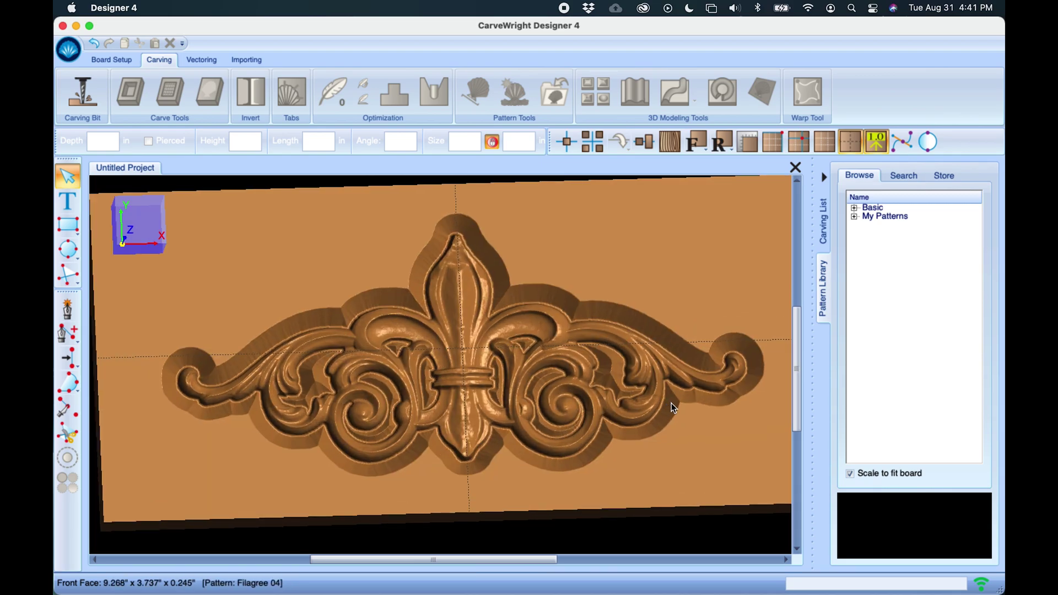
pyautogui.scroll(5, 737, 421)
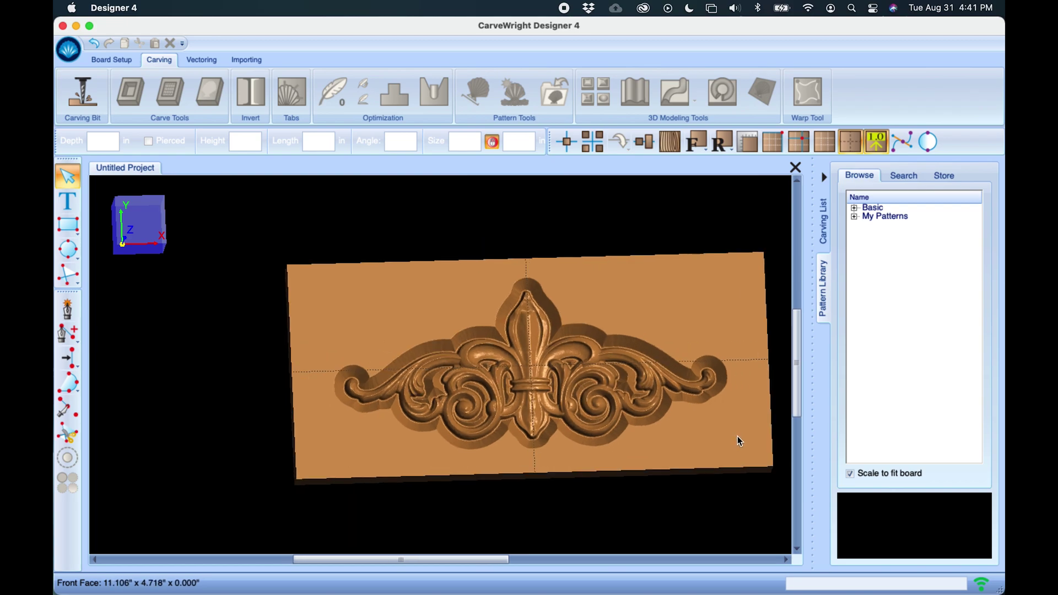
pyautogui.moveTo(534, 366)
pyautogui.mouseDown(button='middle')
pyautogui.moveTo(504, 401)
pyautogui.moveTo(497, 394)
pyautogui.moveTo(524, 377)
pyautogui.mouseUp(button='middle')
pyautogui.moveTo(524, 378); pyautogui.dragTo(520, 381)
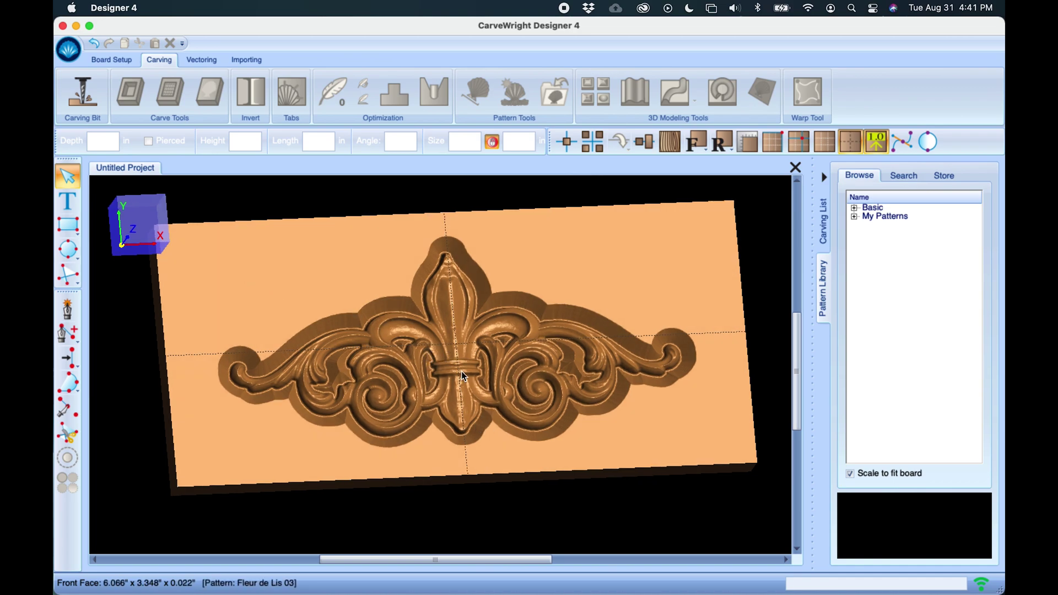
pyautogui.moveTo(467, 375); pyautogui.dragTo(468, 363)
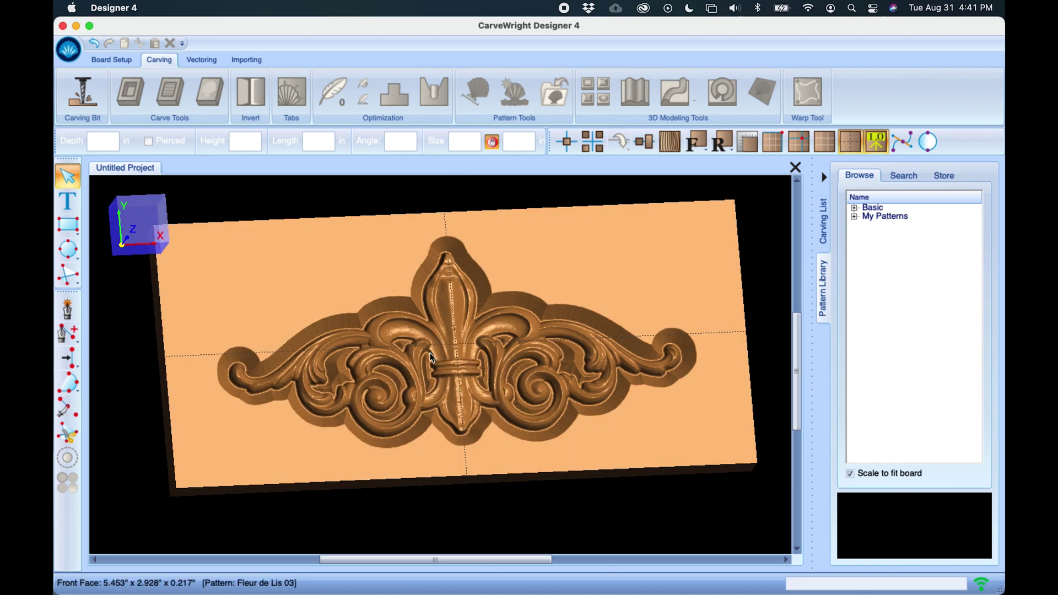
pyautogui.moveTo(474, 323); pyautogui.dragTo(449, 330)
# Start compiling the project for upload to the CarveWright Flash Programmer and name it "Fluer Demo"
pyautogui.click(69, 50)
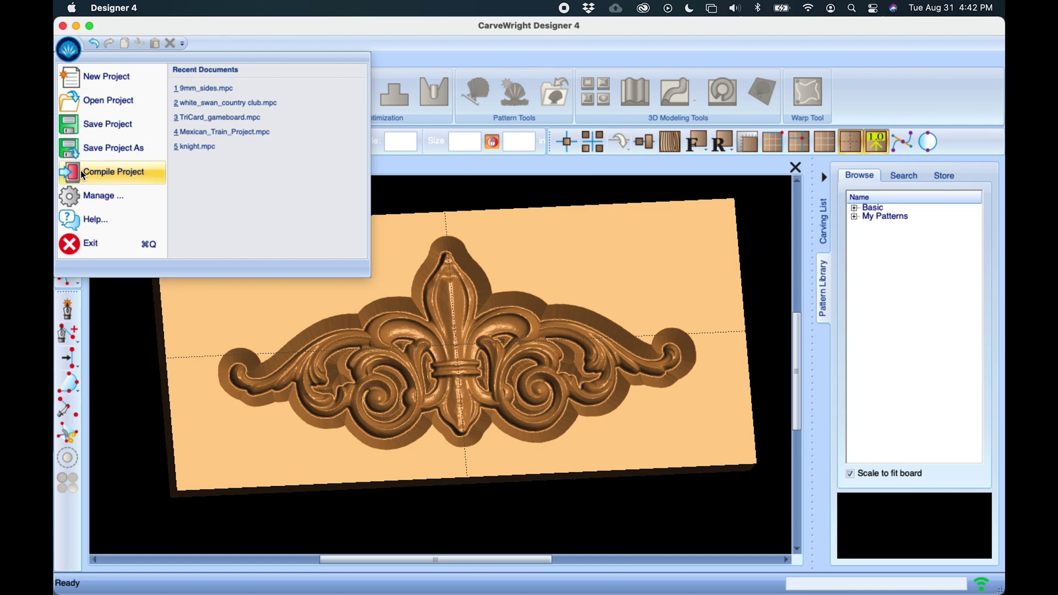
pyautogui.click(112, 174)
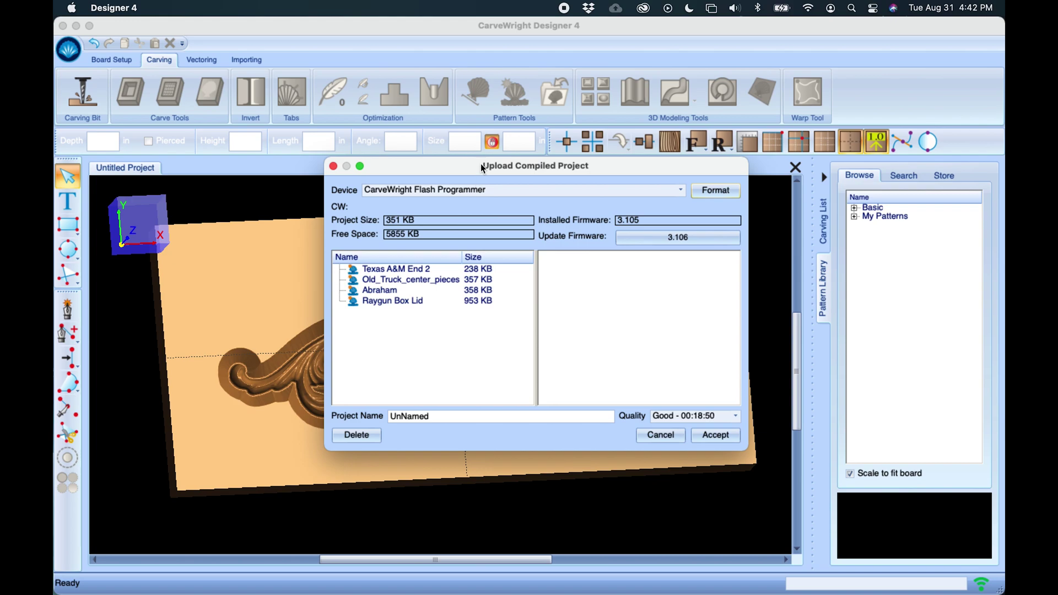
pyautogui.moveTo(482, 164); pyautogui.dragTo(485, 132)
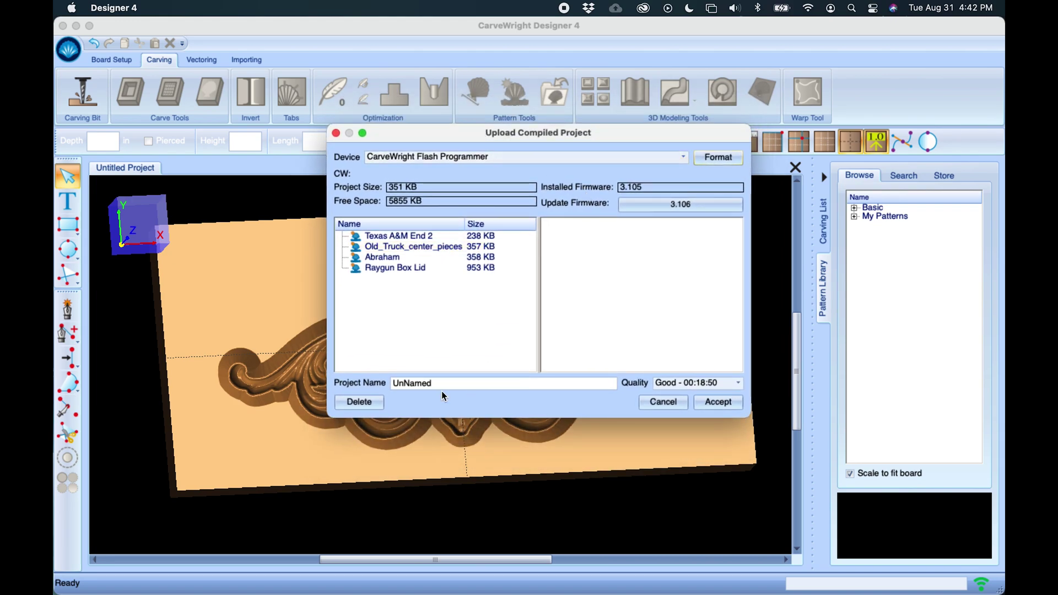
pyautogui.moveTo(449, 383); pyautogui.dragTo(357, 378)
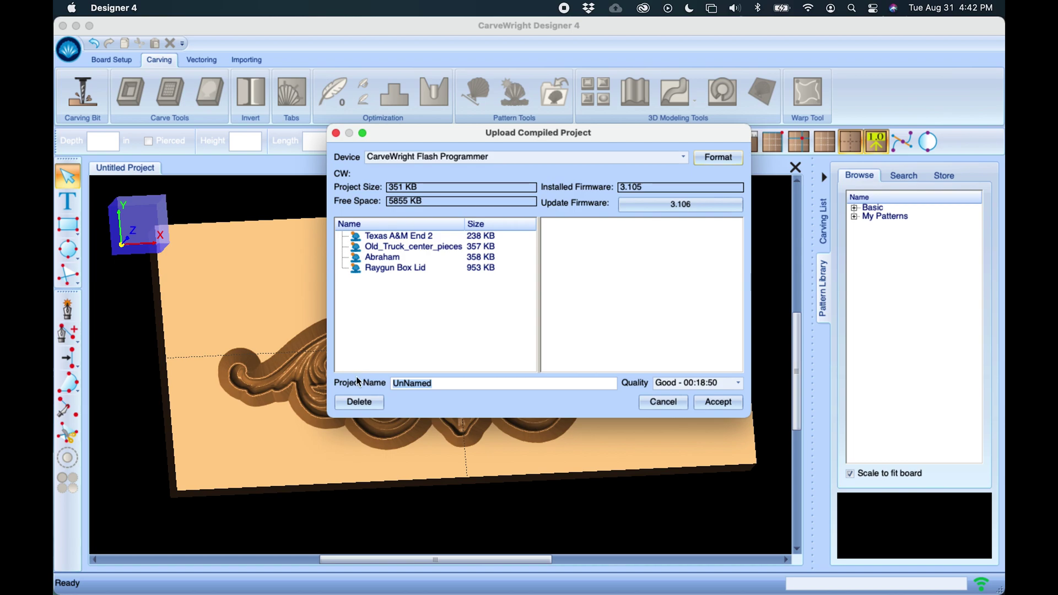
pyautogui.write('Fluer Demo')
# Review the carving quality options and their estimated times, and shift the upload dialog aside to inspect the carving
pyautogui.click(722, 384)
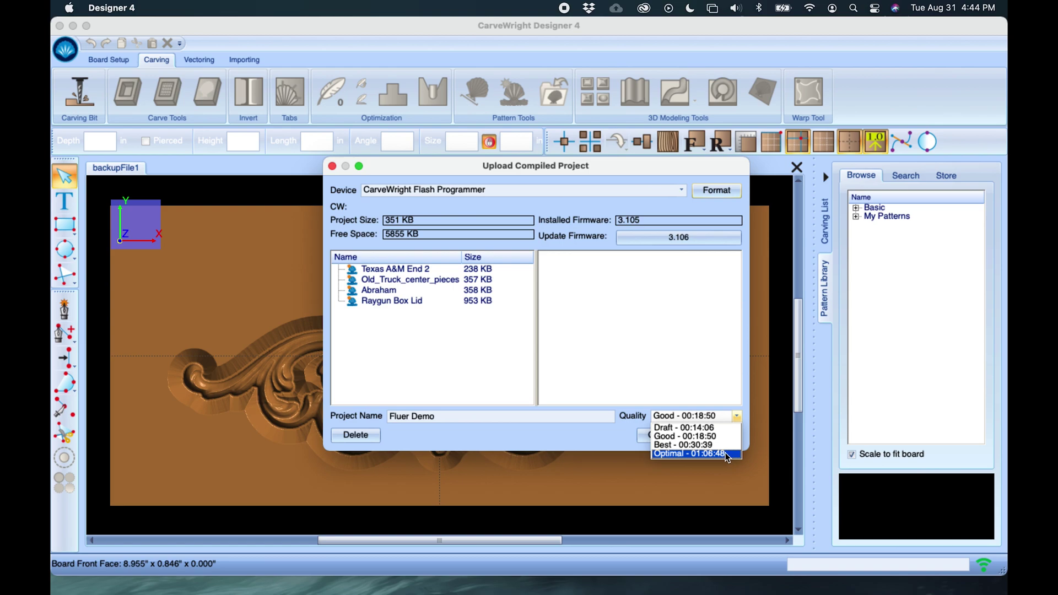
pyautogui.click(600, 162)
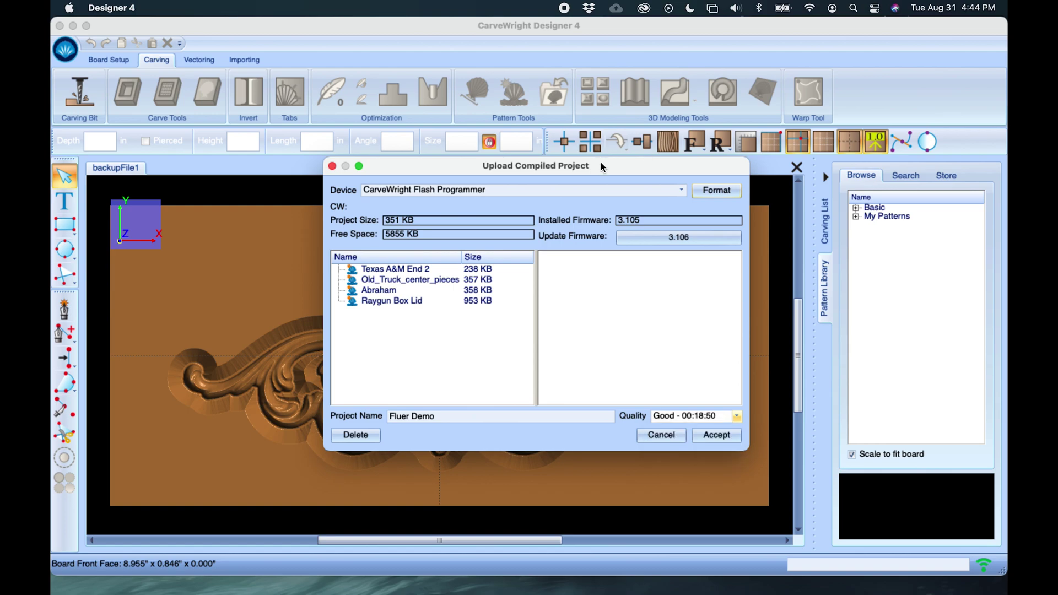
pyautogui.moveTo(608, 163); pyautogui.dragTo(794, 101)
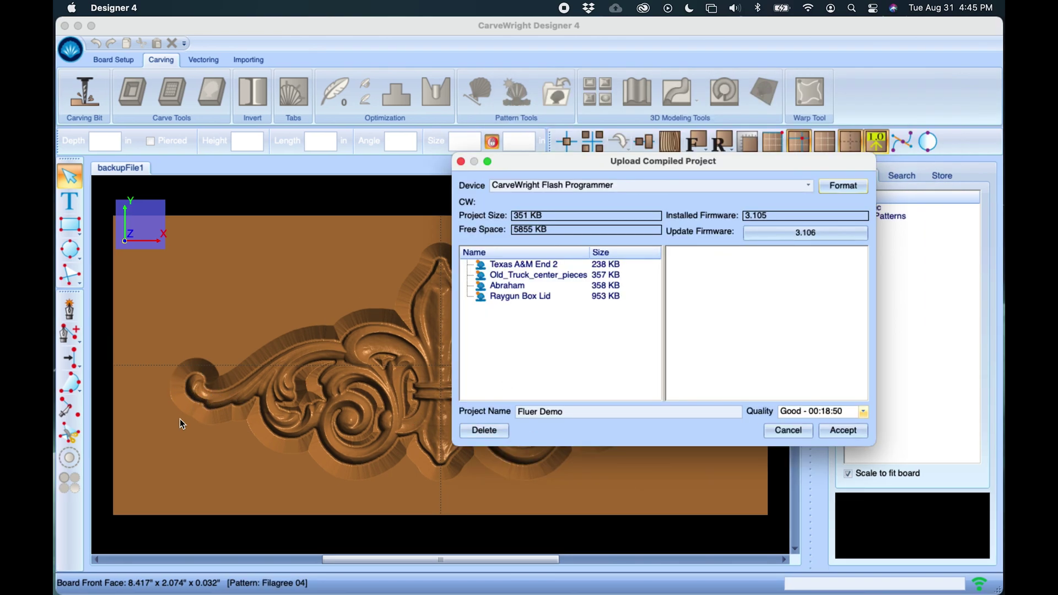
pyautogui.moveTo(748, 161); pyautogui.dragTo(622, 164)
# Choose Good as the carving quality for the compiled project
pyautogui.click(698, 415)
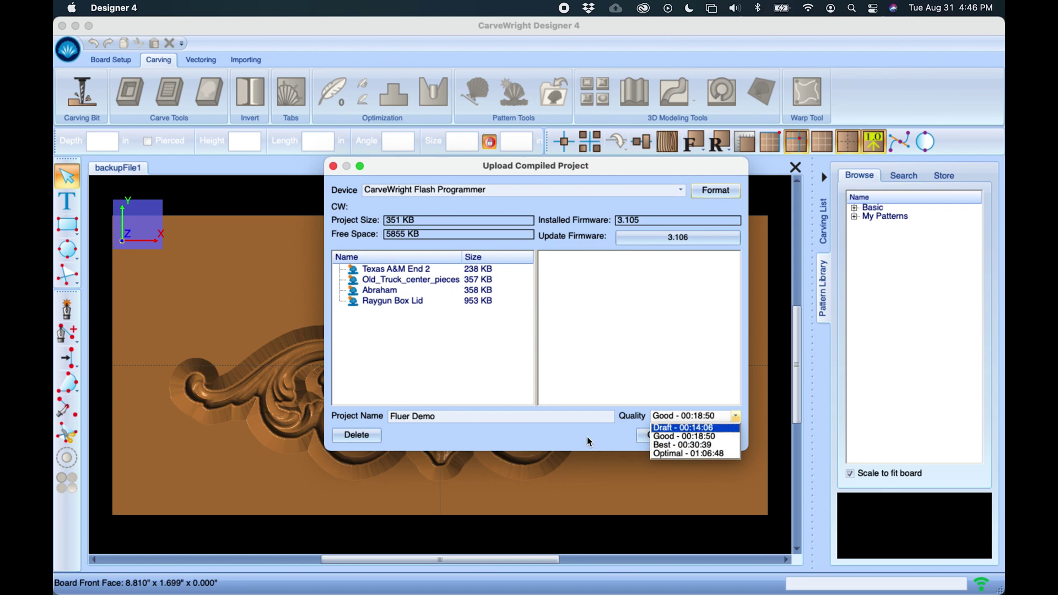
pyautogui.press('Down')
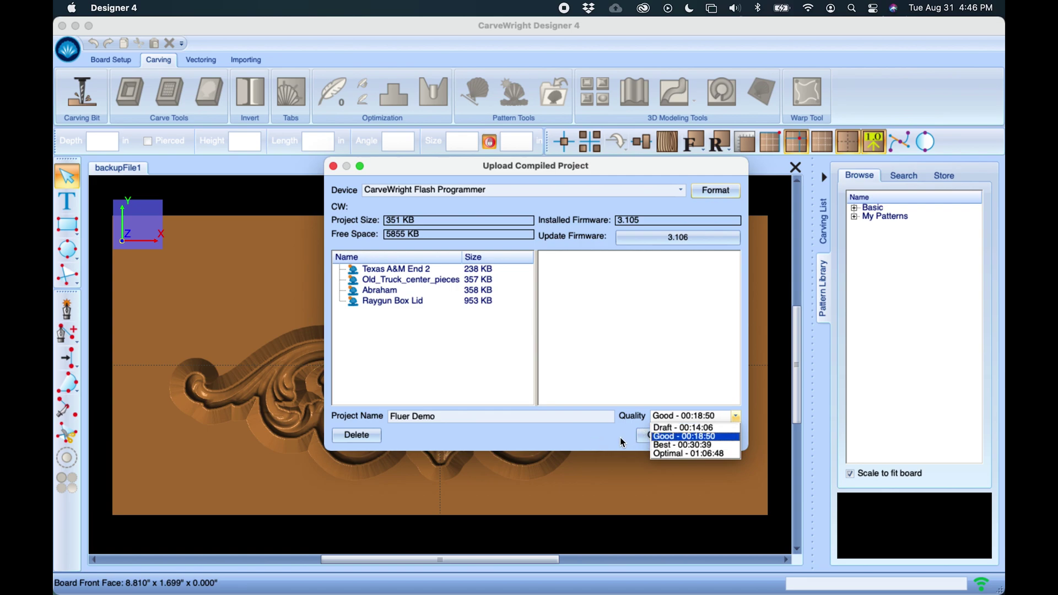
pyautogui.press('Return')
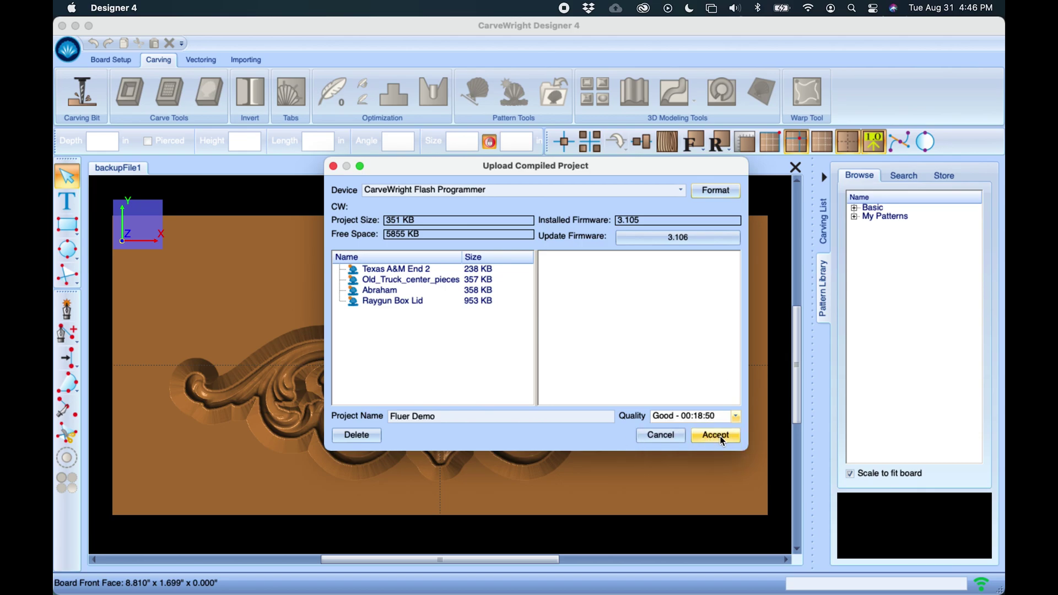